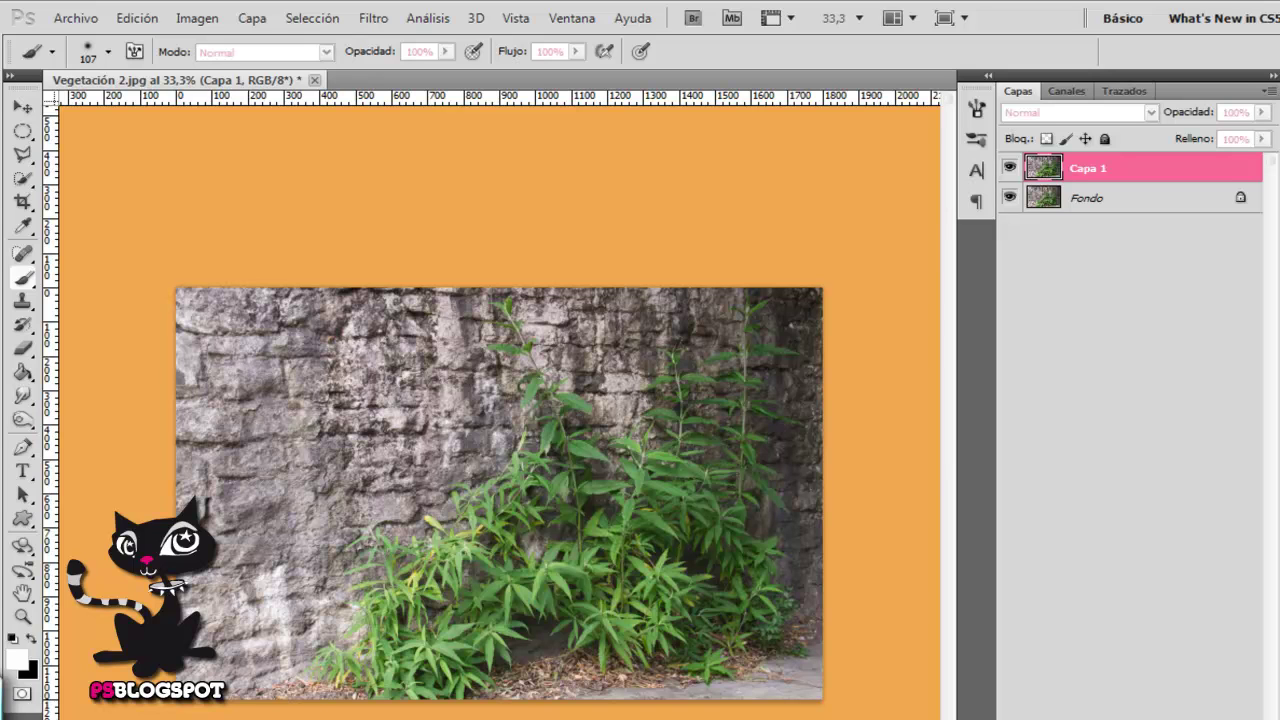
left_click(1151, 113)
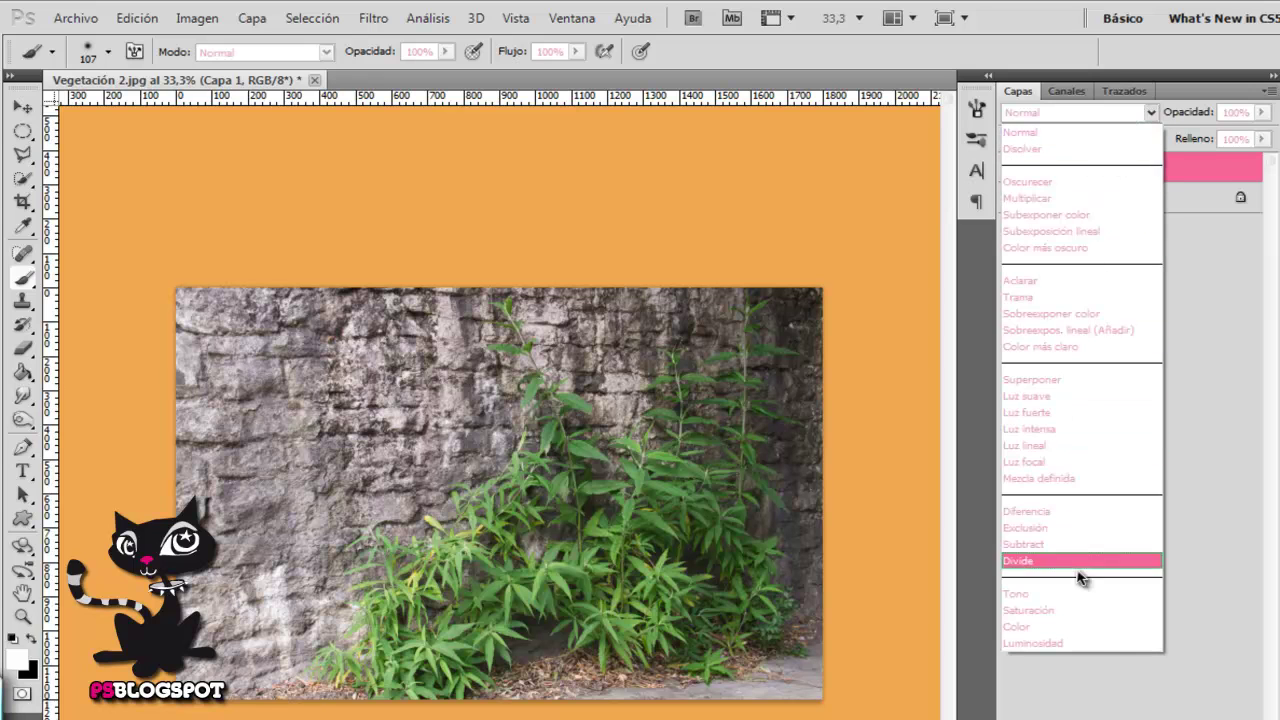
left_click(1153, 113)
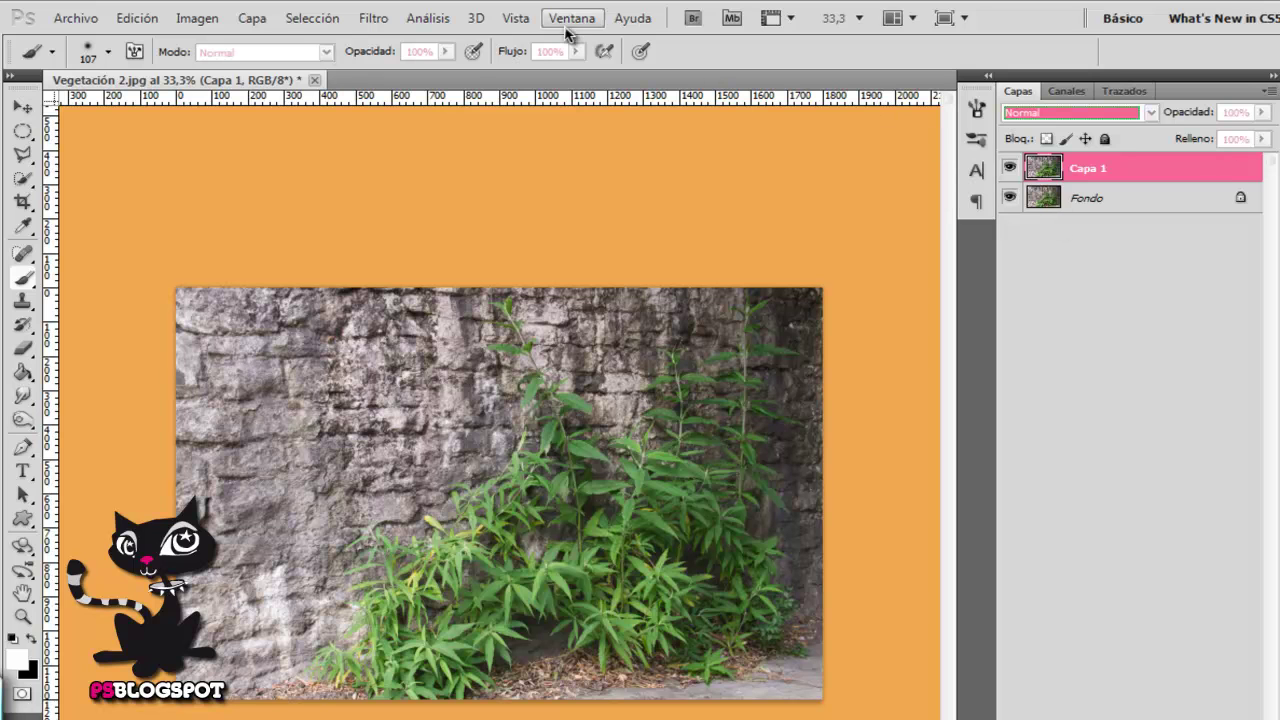
left_click(204, 22)
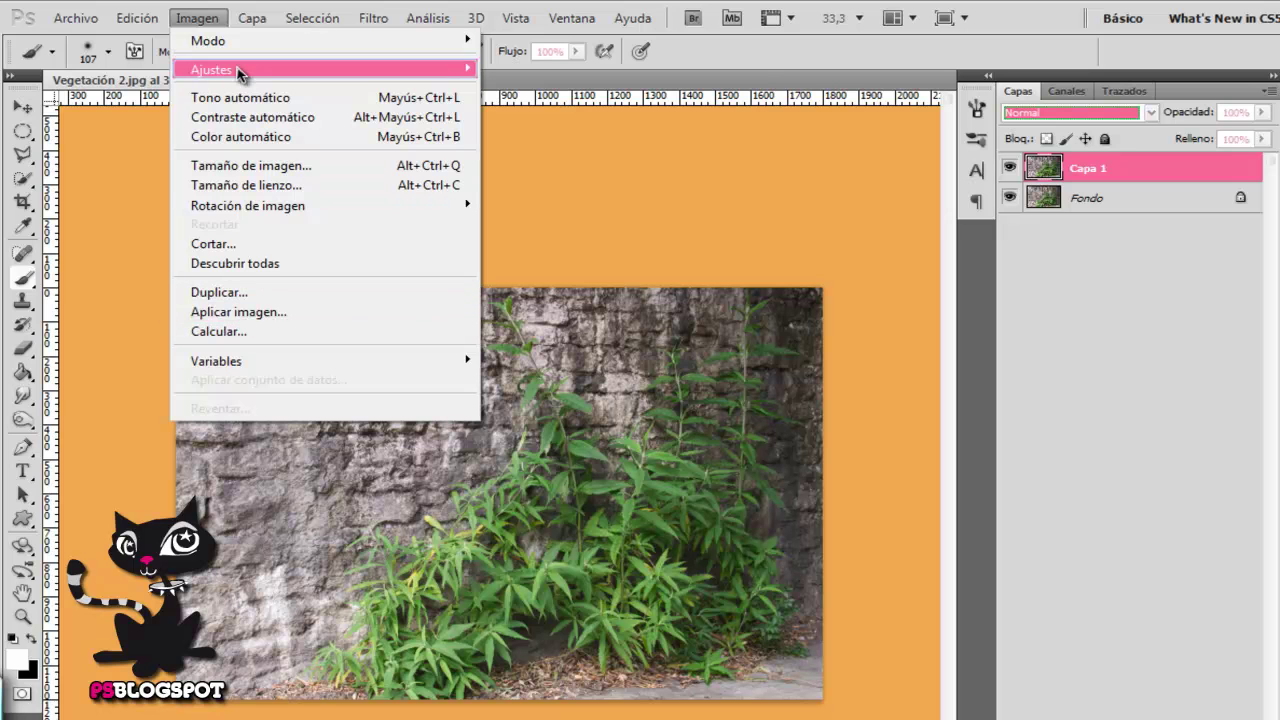
left_click(204, 19)
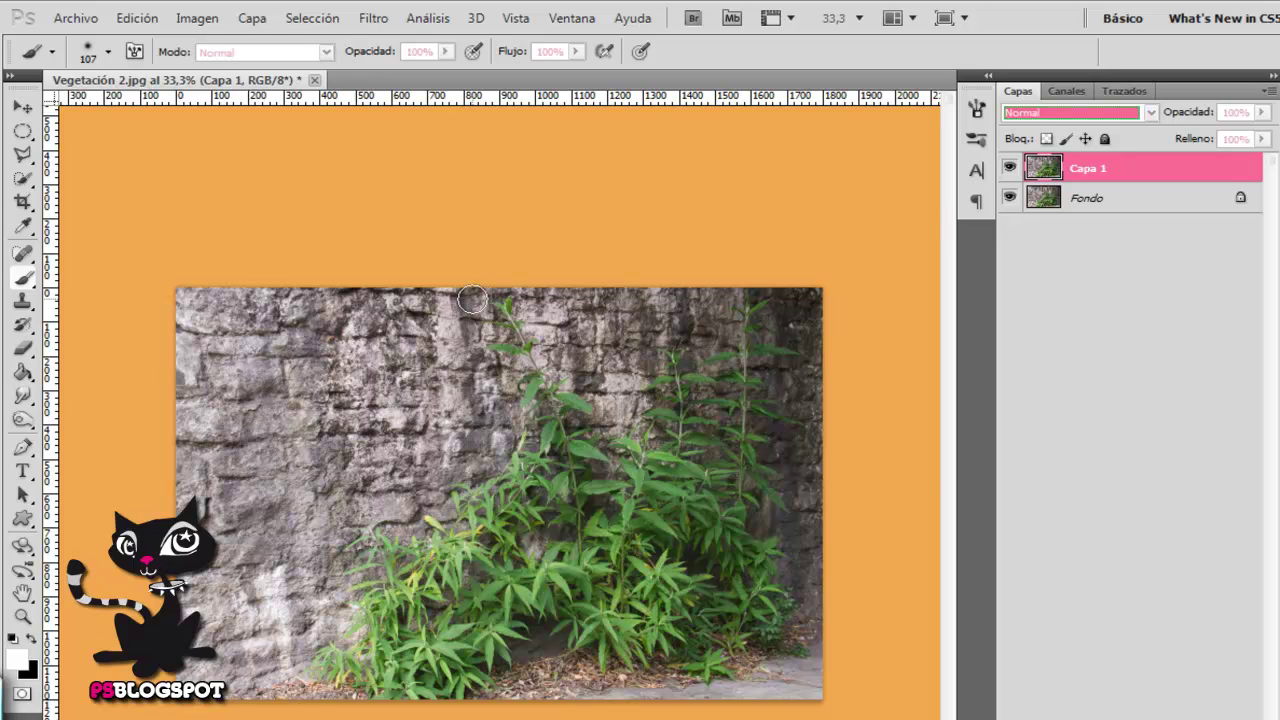
Step: Inspect the Rojo, Verde and Azul channels of the photo one by one, restore the RGB composite and return to the layers
left_click(1067, 93)
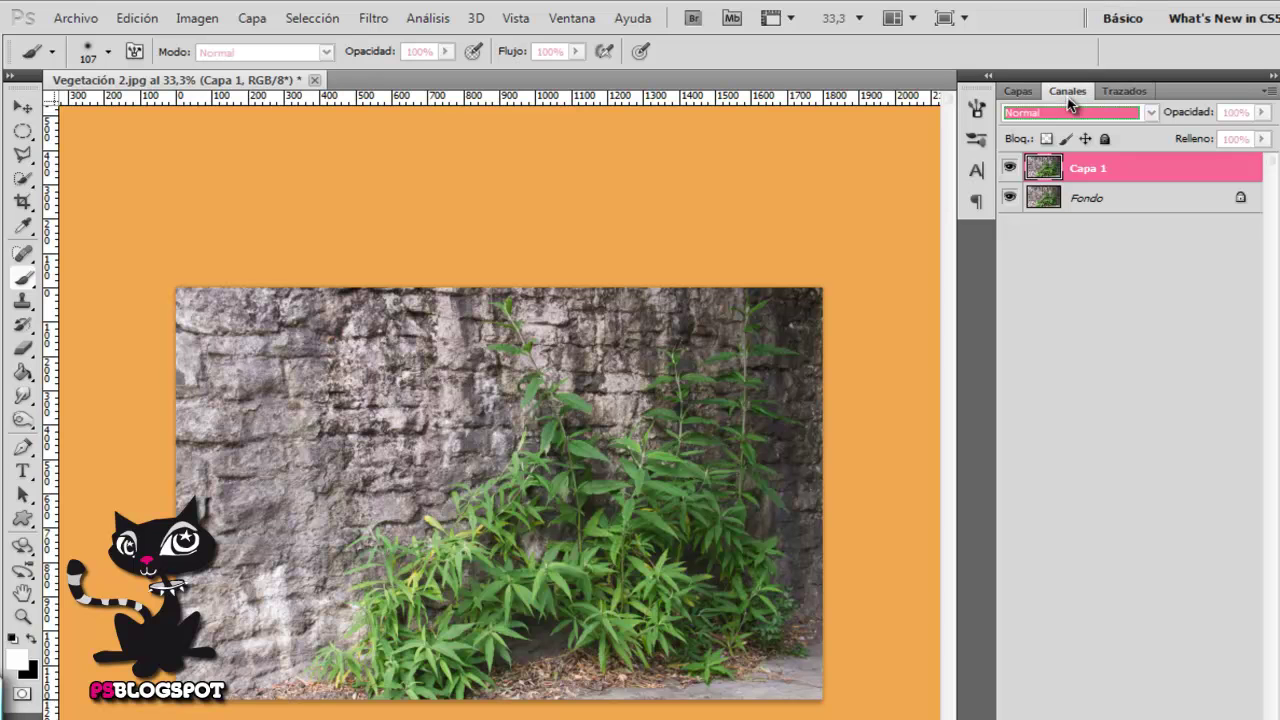
left_click(572, 19)
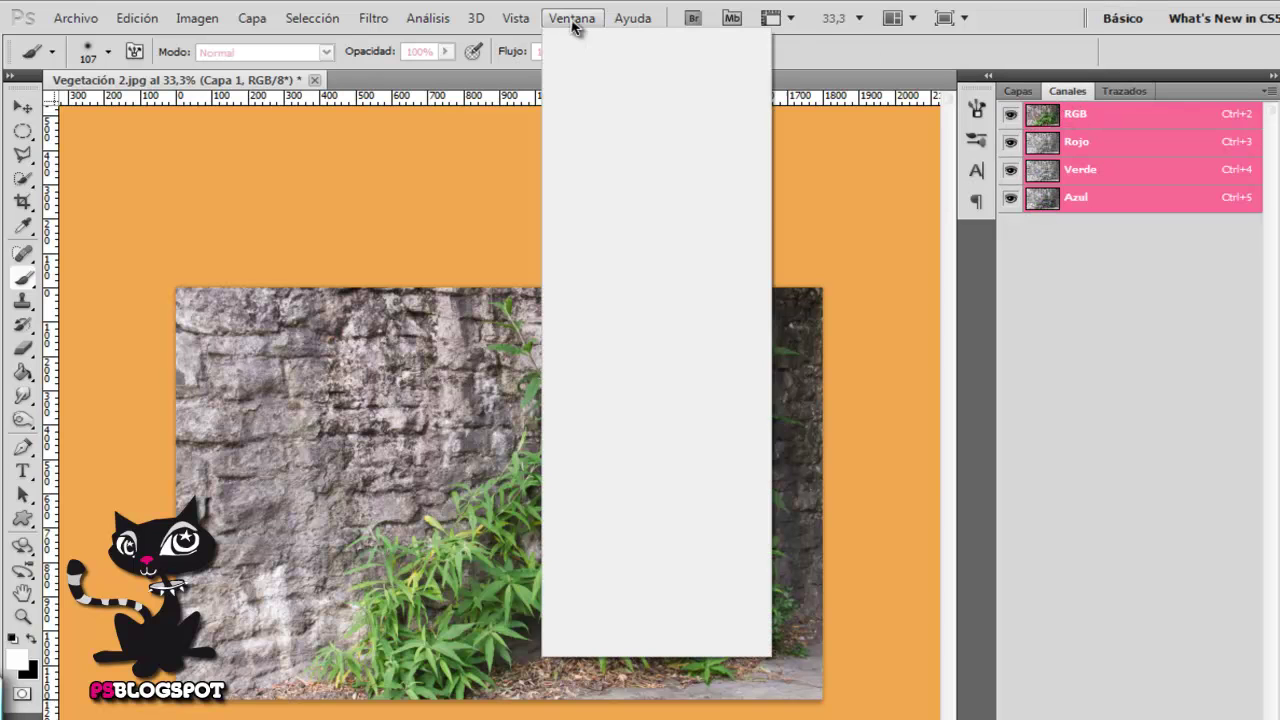
left_click(1052, 100)
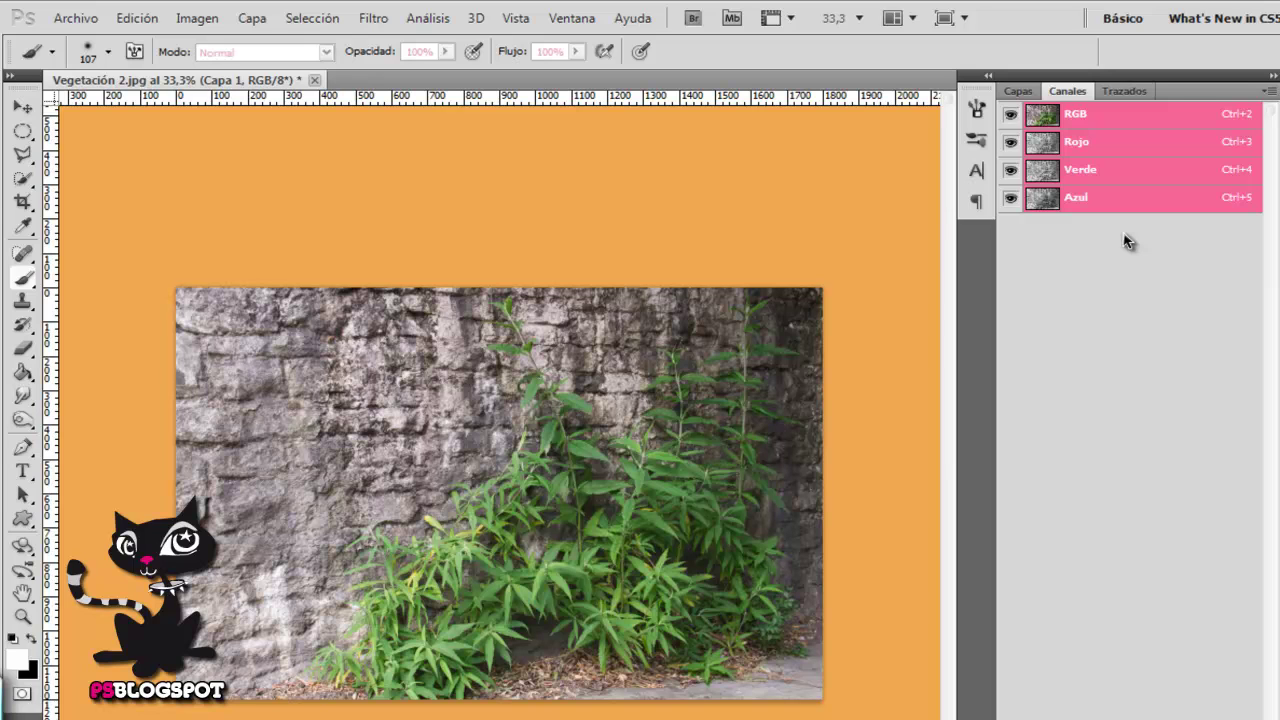
left_click(1093, 146)
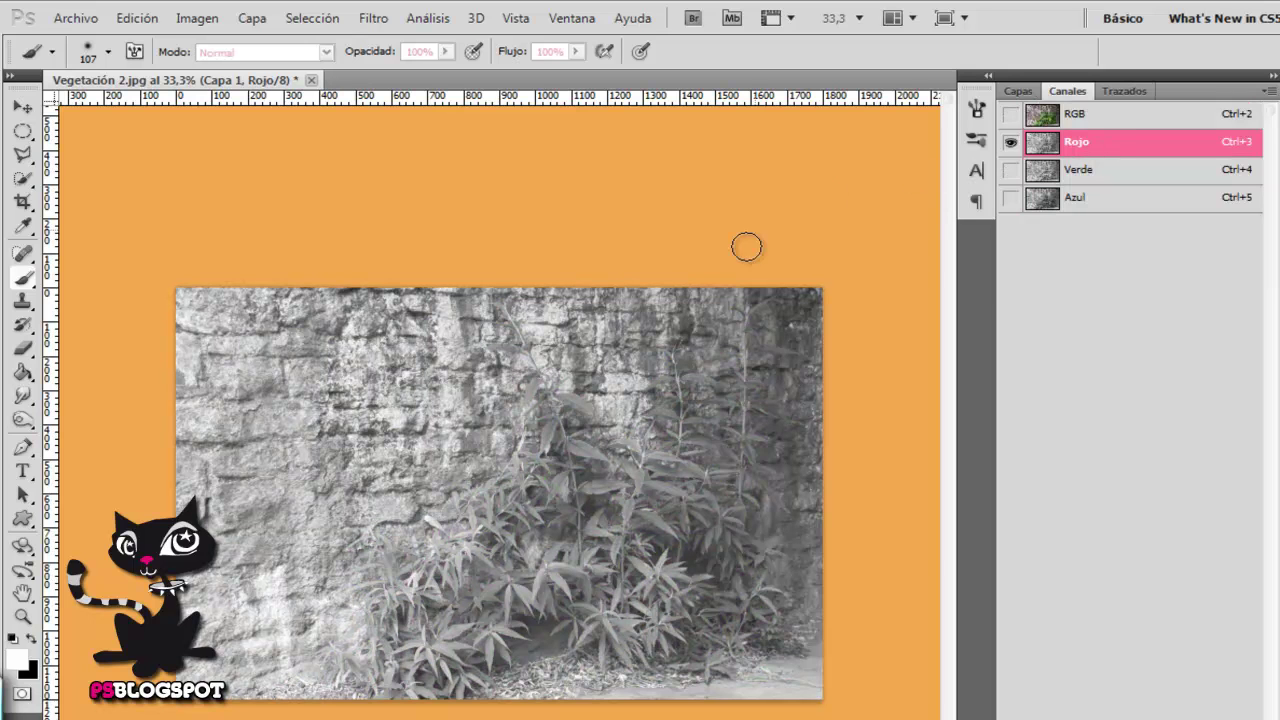
left_click(1080, 178)
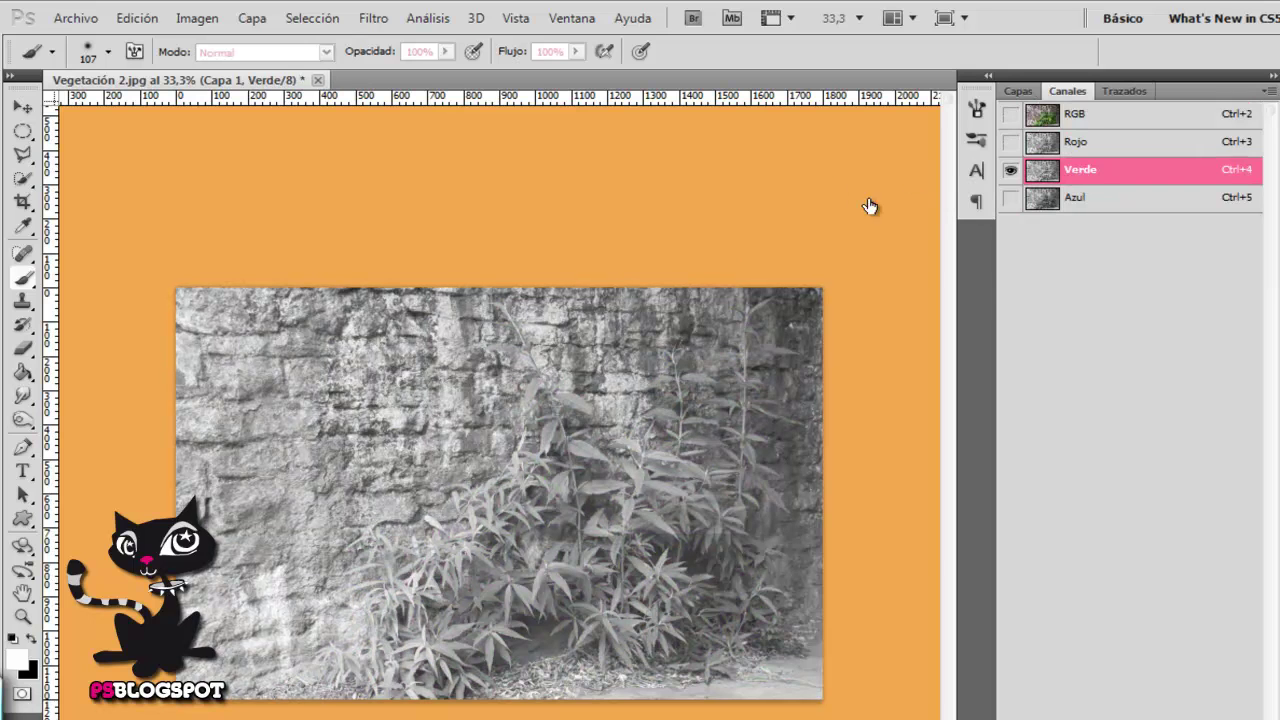
left_click(1082, 200)
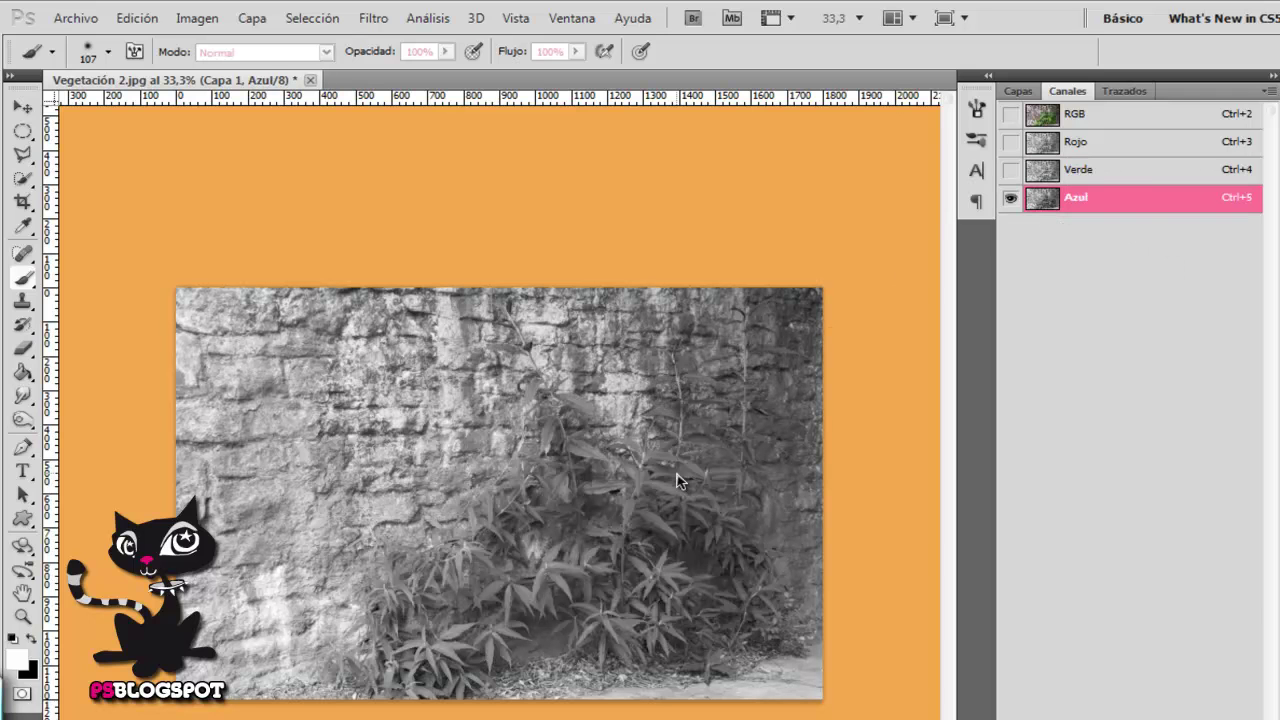
left_click(1119, 146)
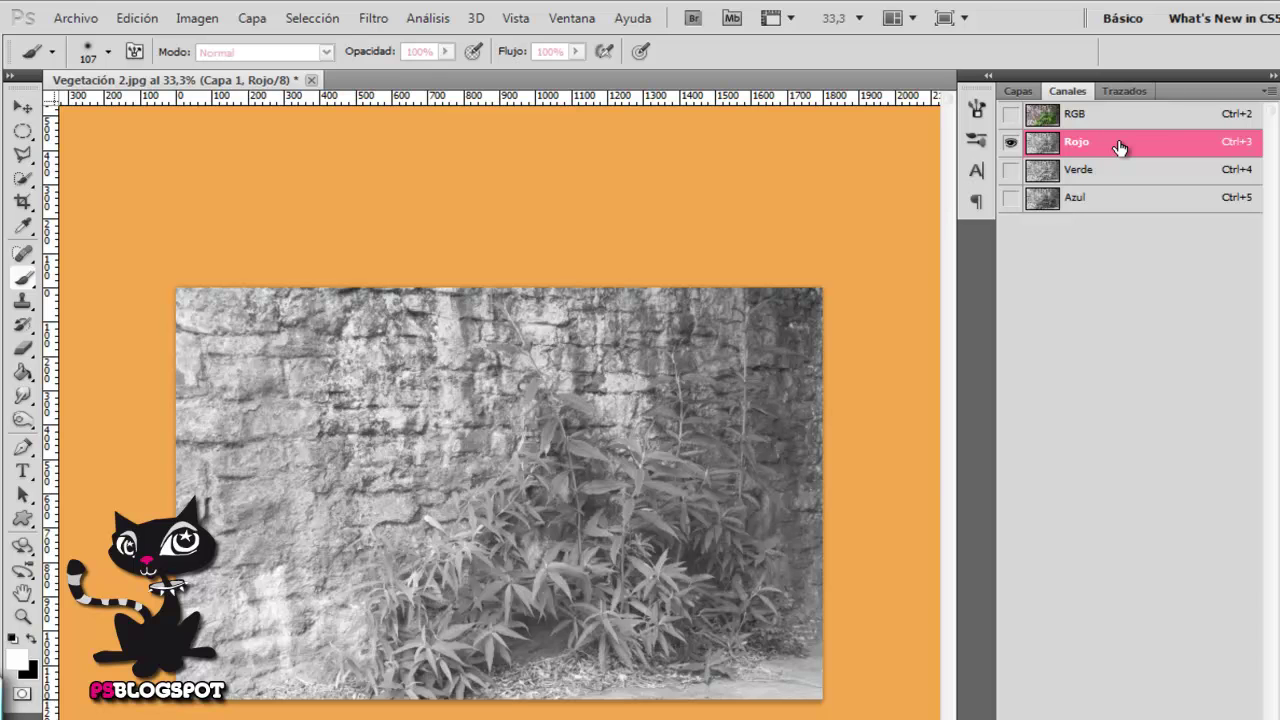
left_click(1123, 121)
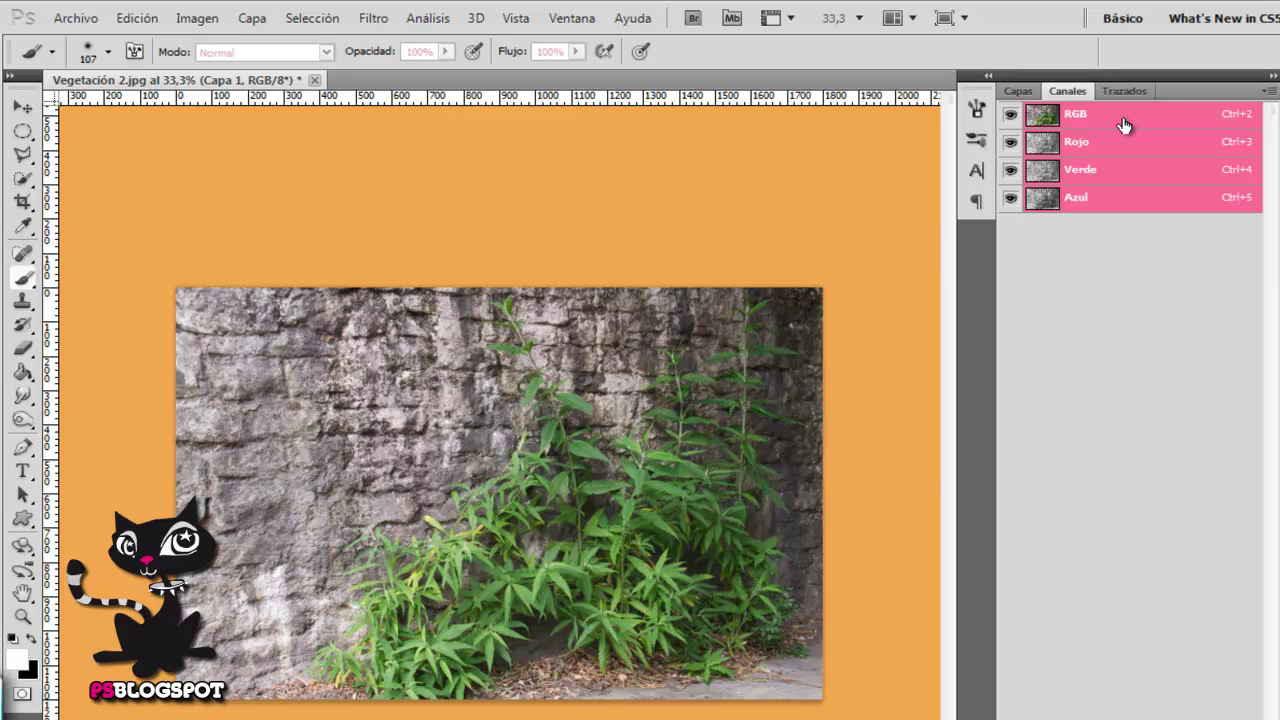
left_click(1018, 91)
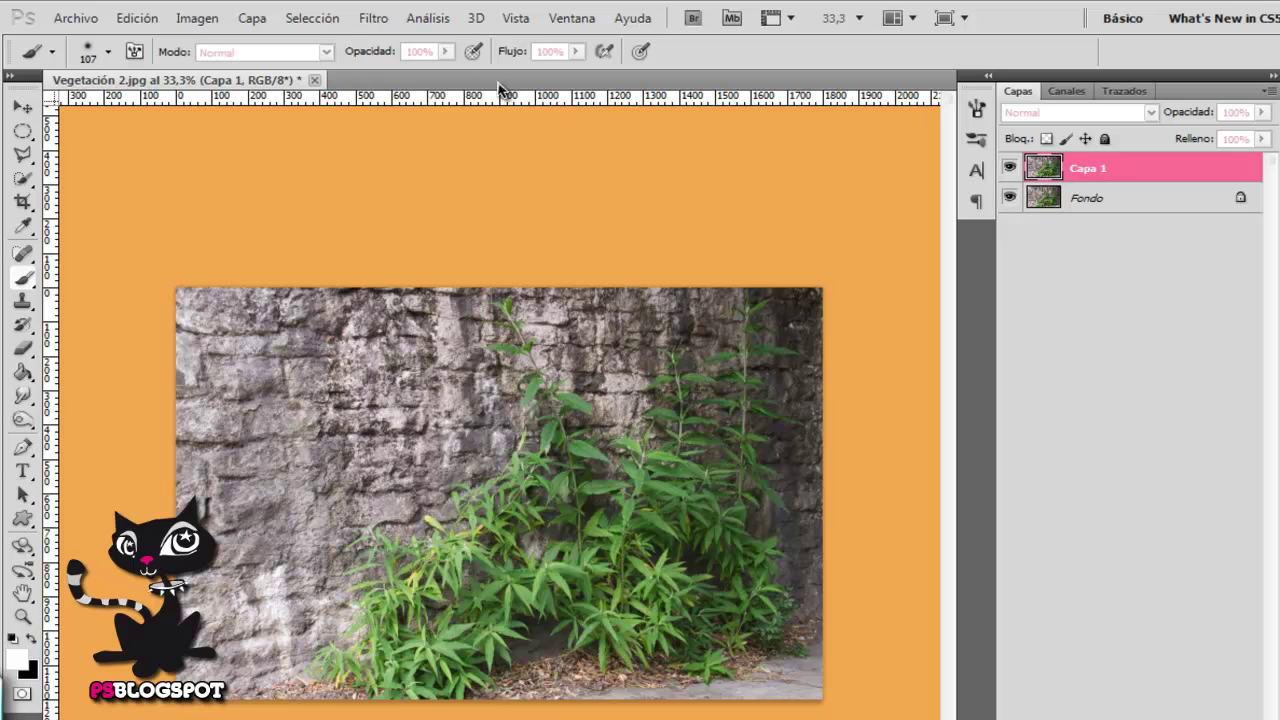
Step: Examine the source file choices and the first source's layer choices in the Calcular dialog, and leave it without applying
left_click(198, 18)
left_click(233, 331)
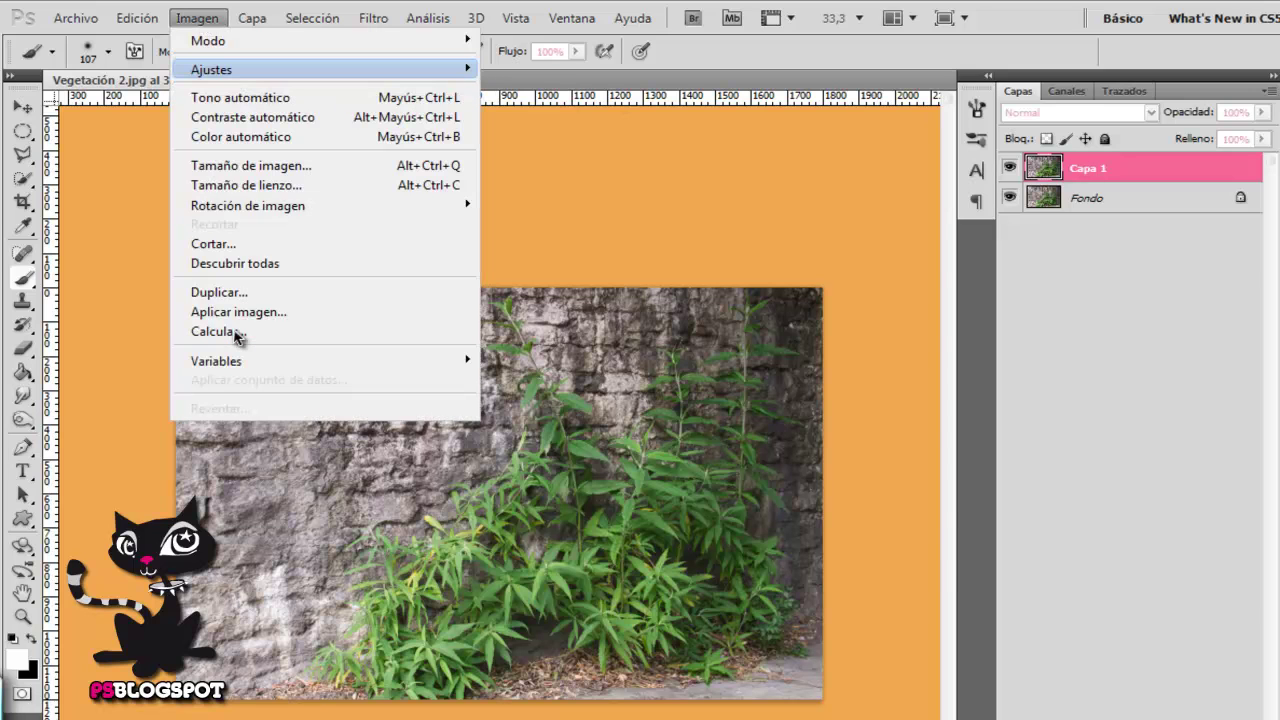
left_click_drag(903, 270, 787, 286)
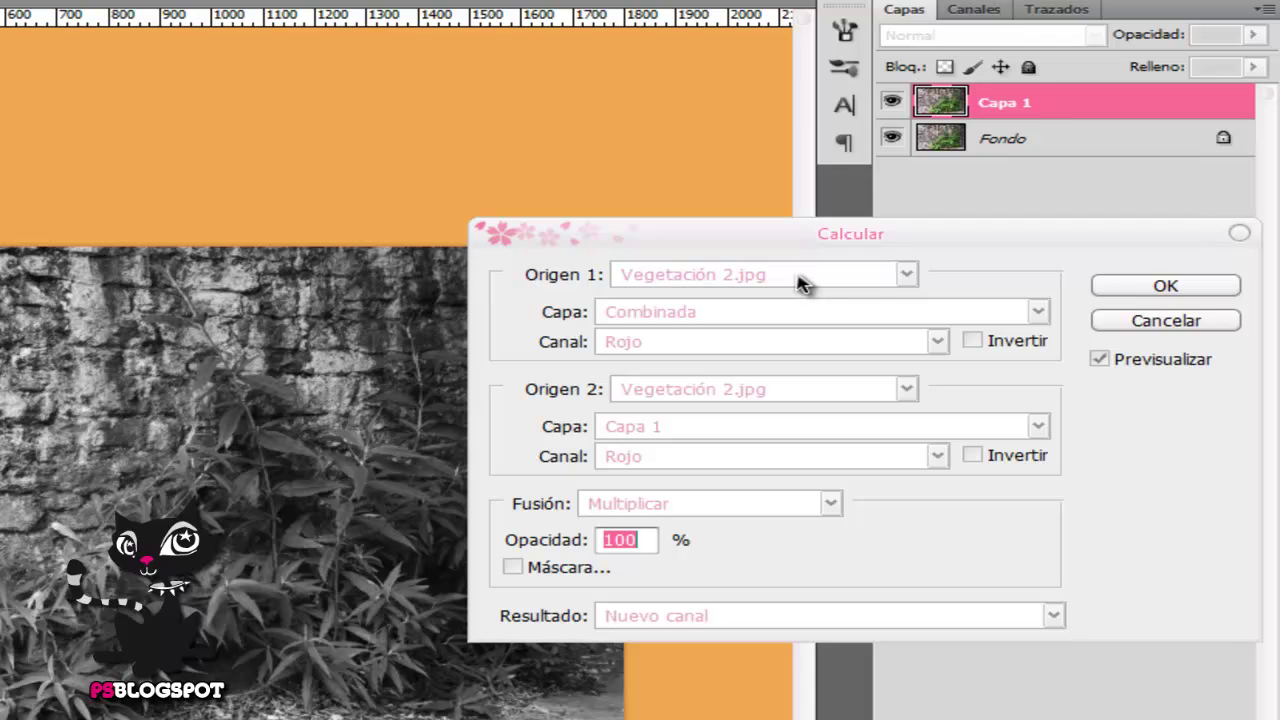
left_click(908, 275)
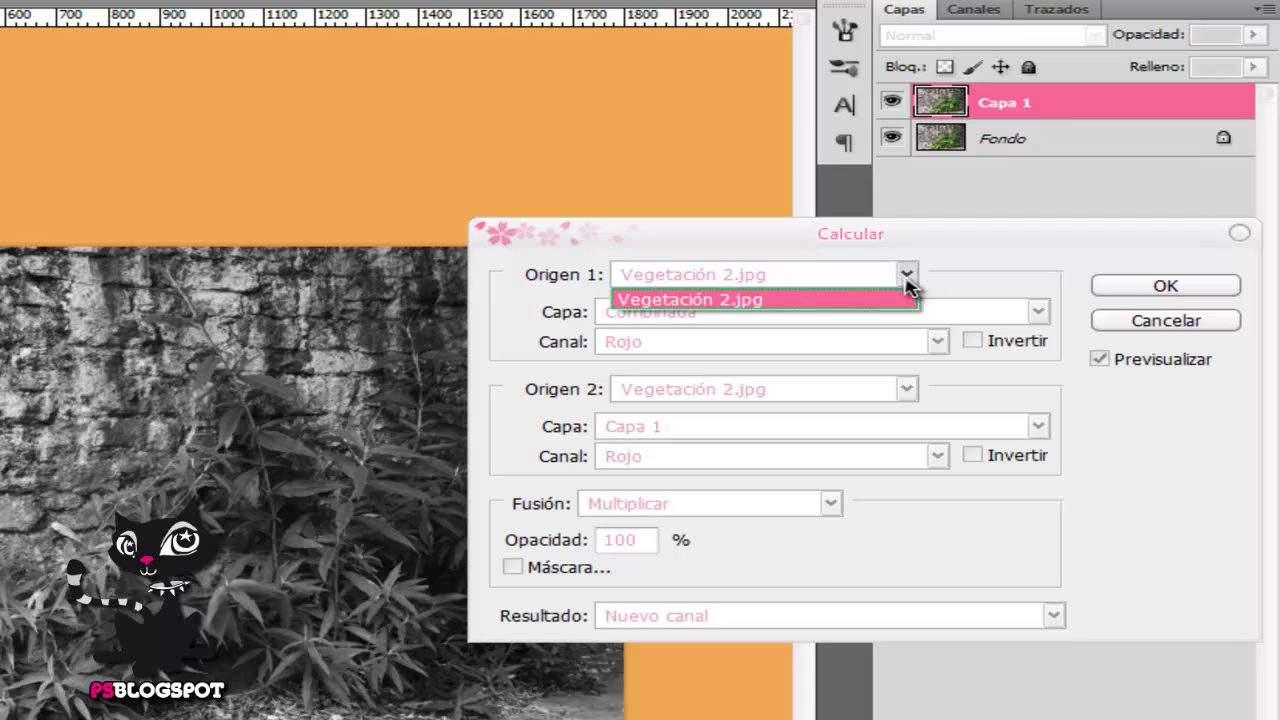
left_click(910, 400)
left_click(896, 396)
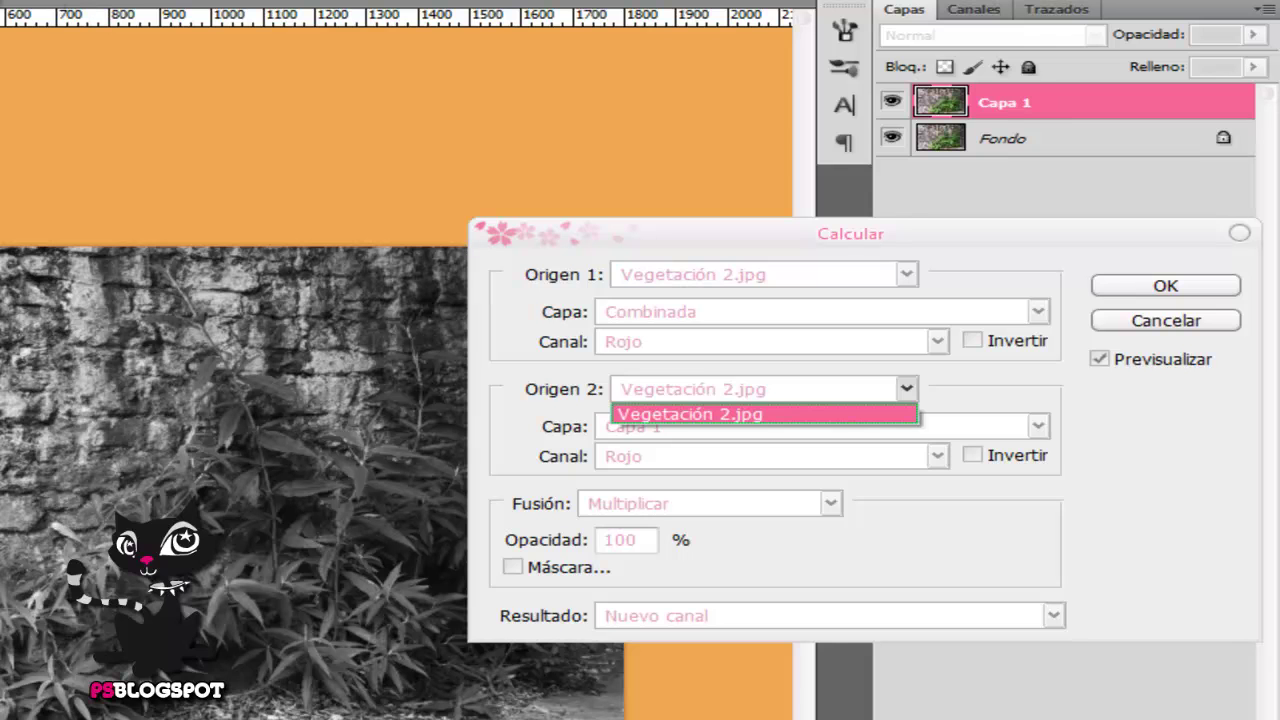
left_click(912, 281)
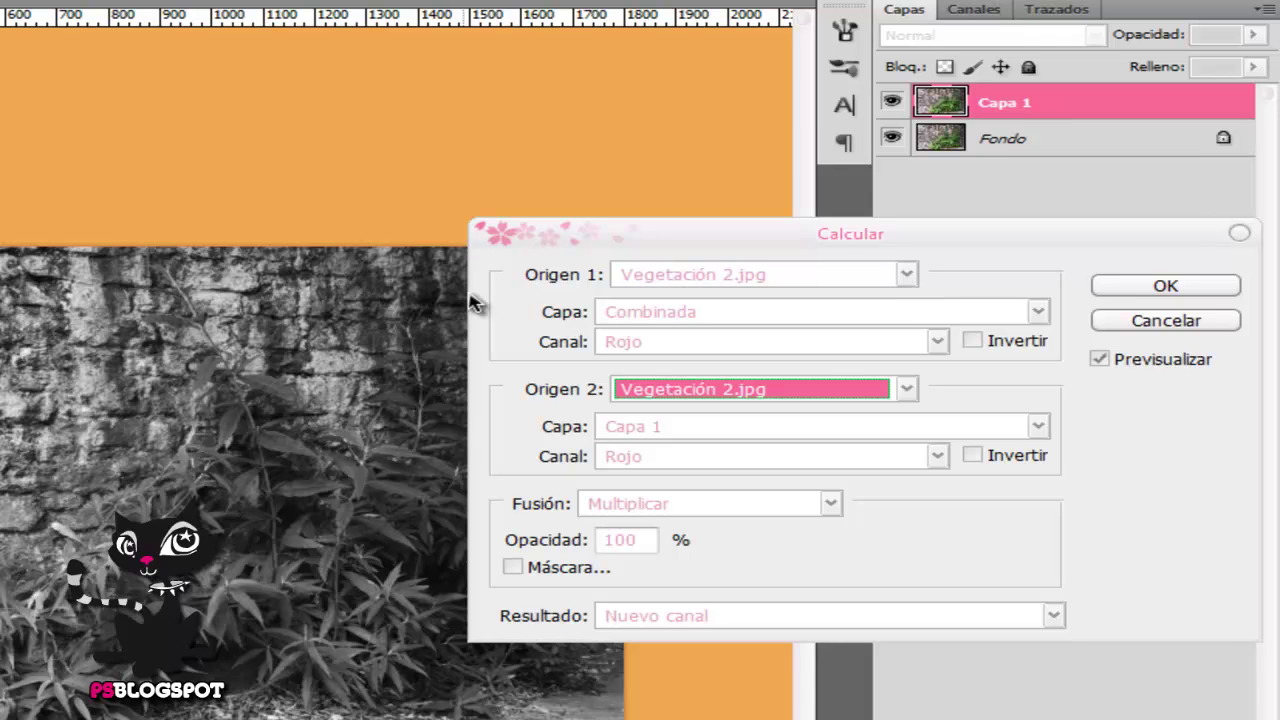
left_click(1038, 312)
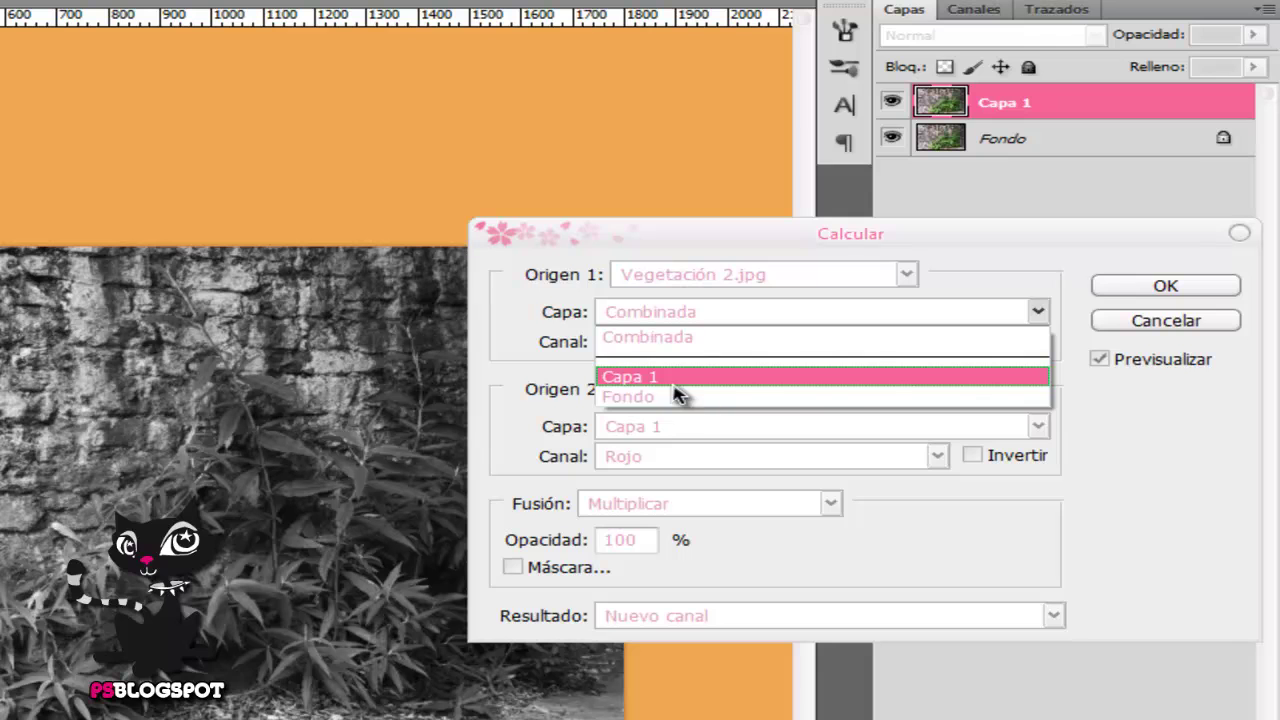
left_click(670, 345)
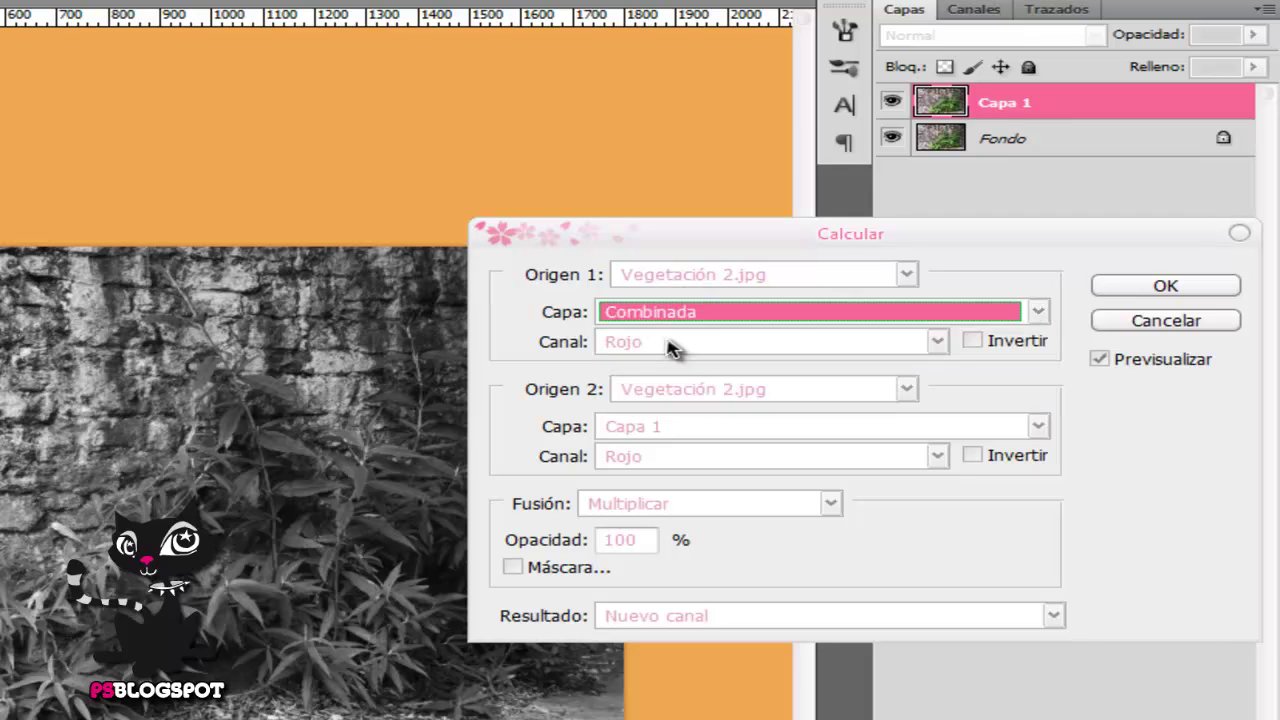
left_click(1040, 315)
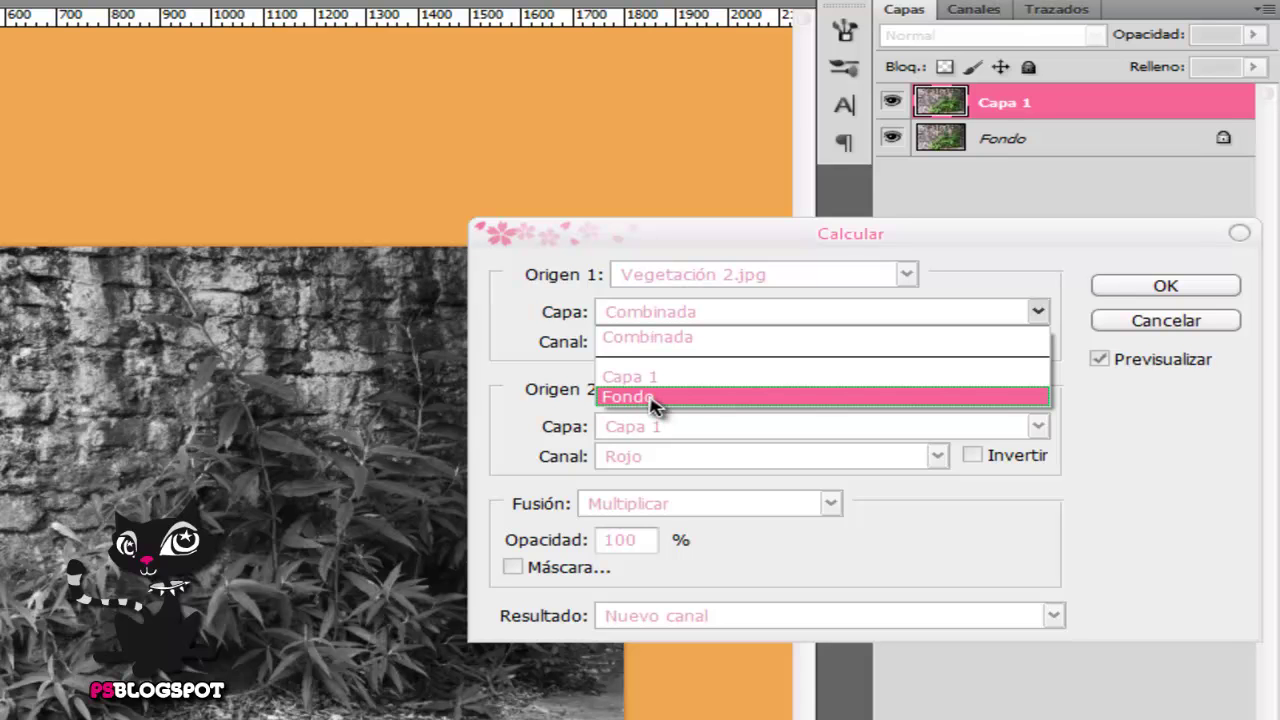
left_click(686, 336)
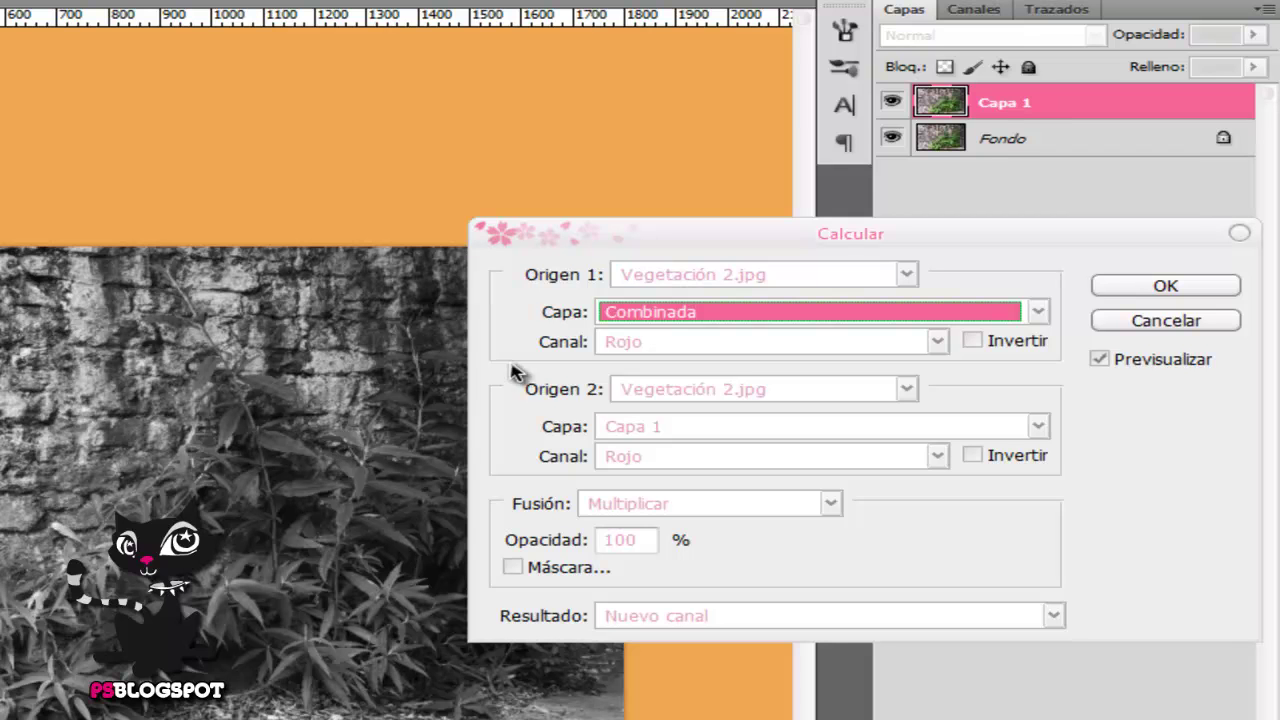
left_click(1176, 330)
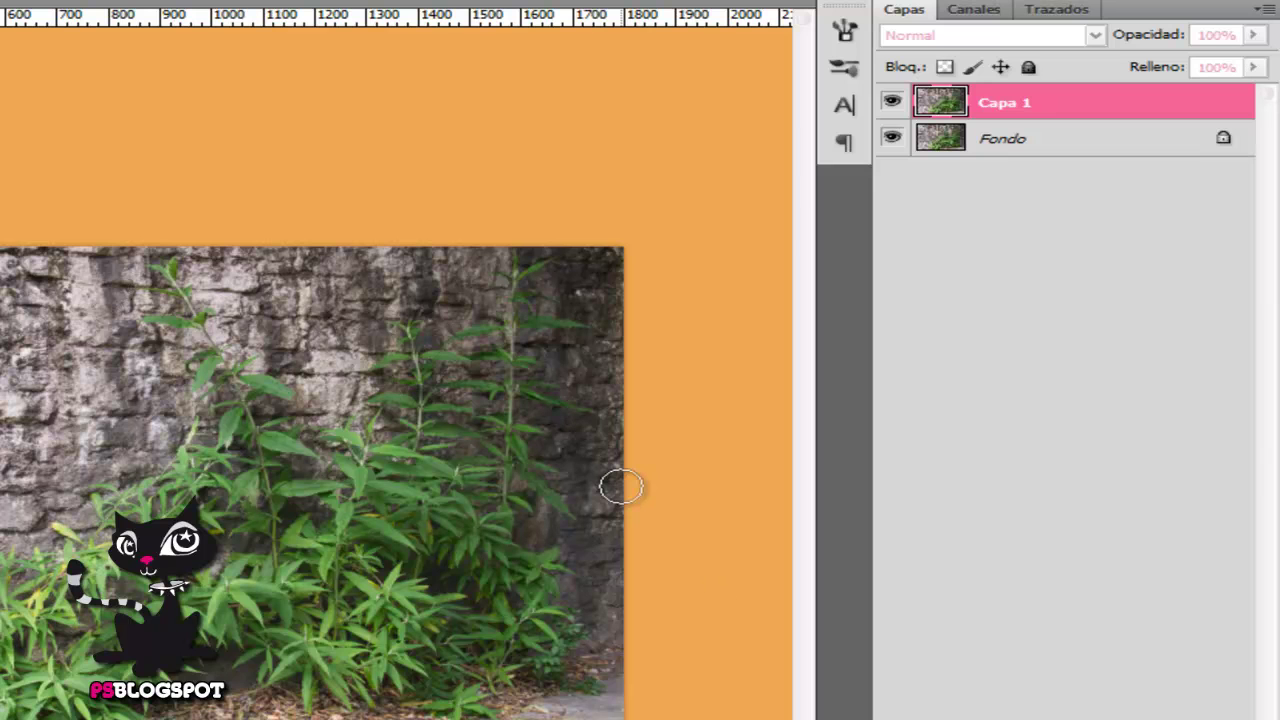
Step: Compare the plant's contrast against the wall in each colour channel, and return to the layers with the RGB composite shown
left_click(975, 10)
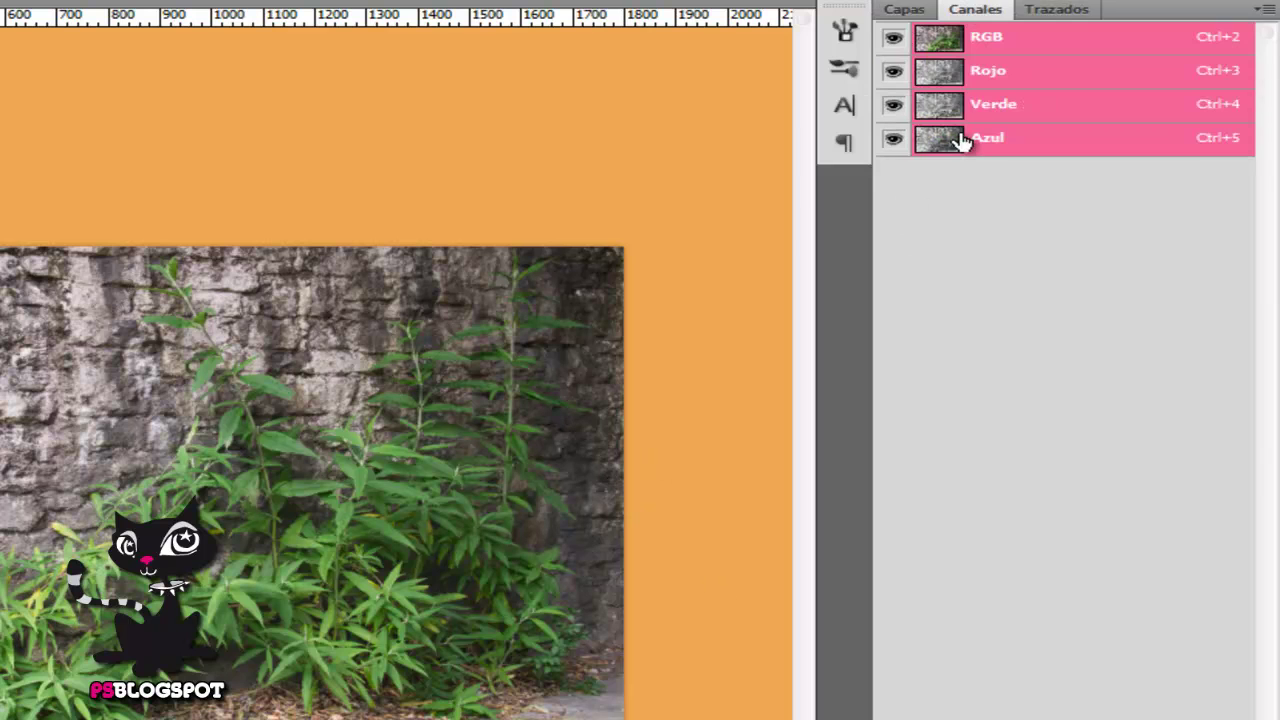
left_click(1029, 80)
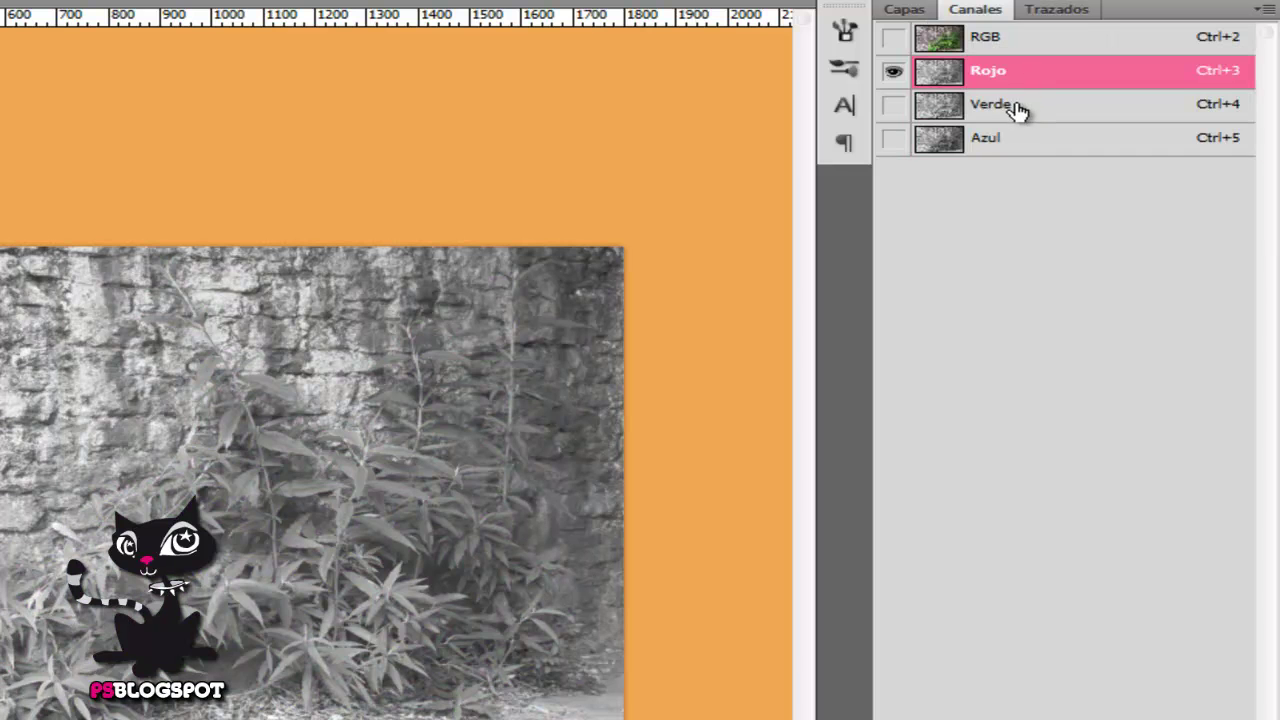
left_click(1012, 112)
left_click(1003, 145)
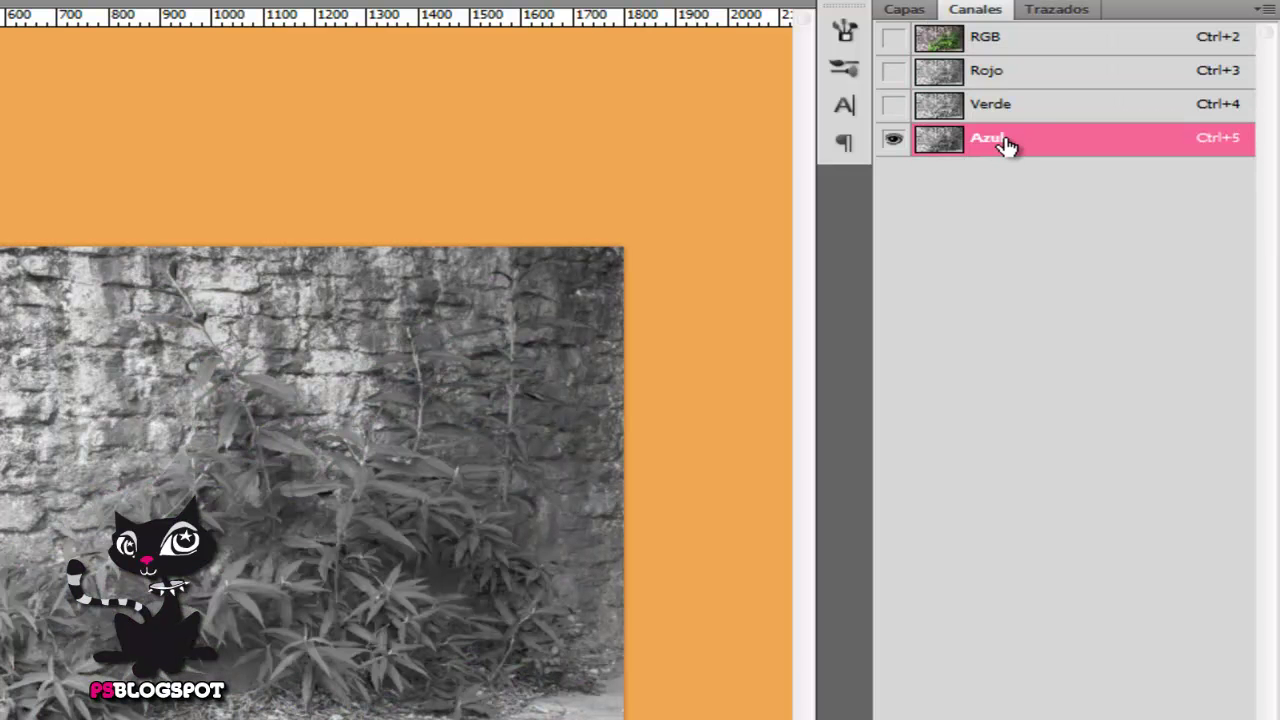
left_click(1000, 78)
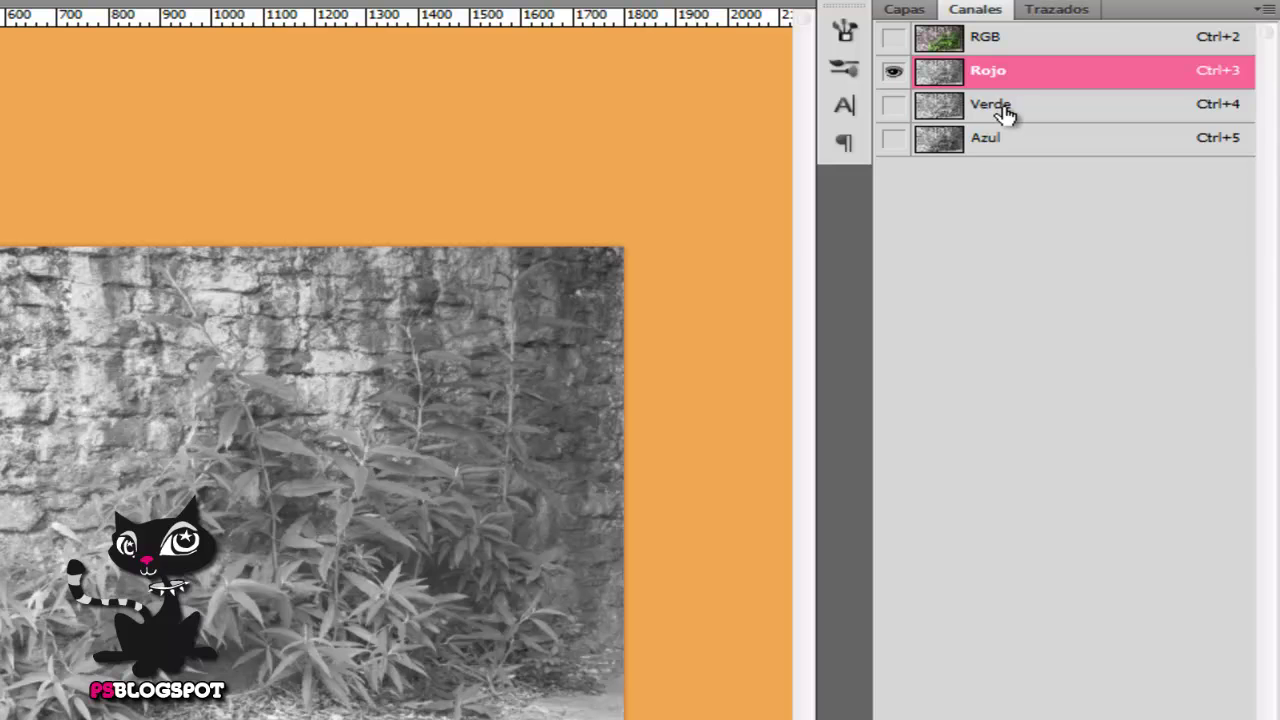
left_click(1002, 116)
left_click(1000, 140)
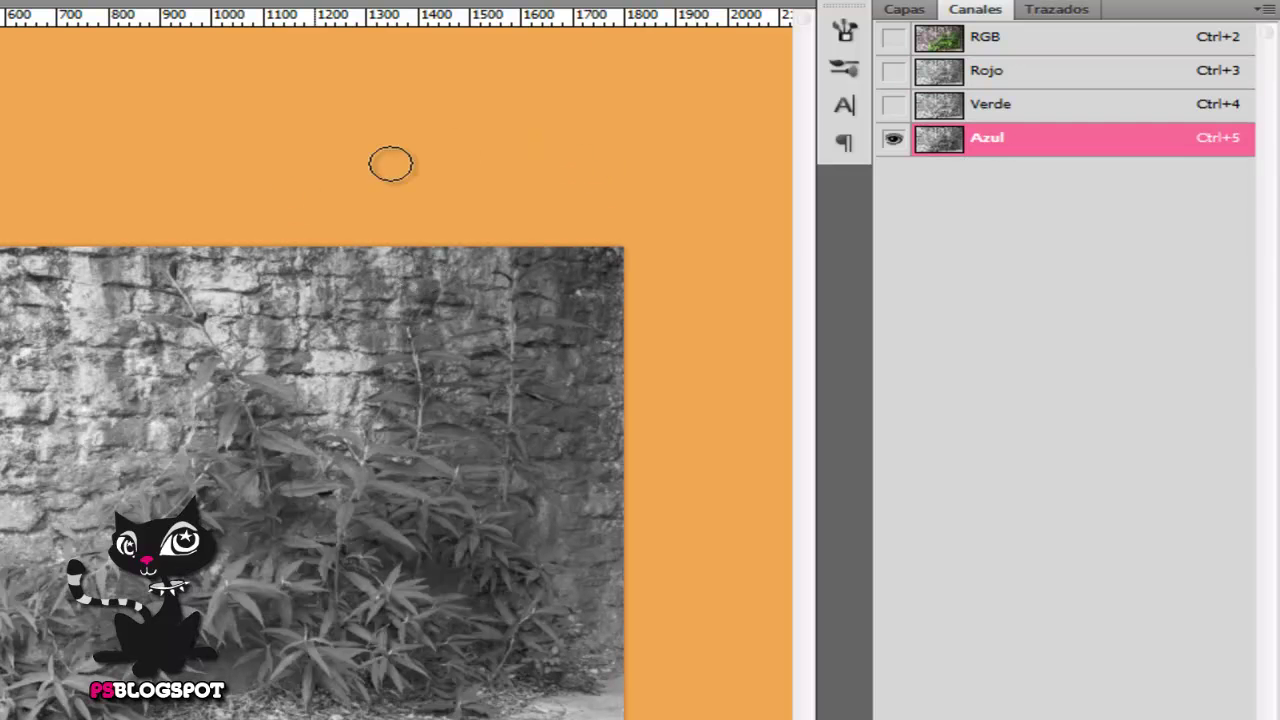
left_click(960, 42)
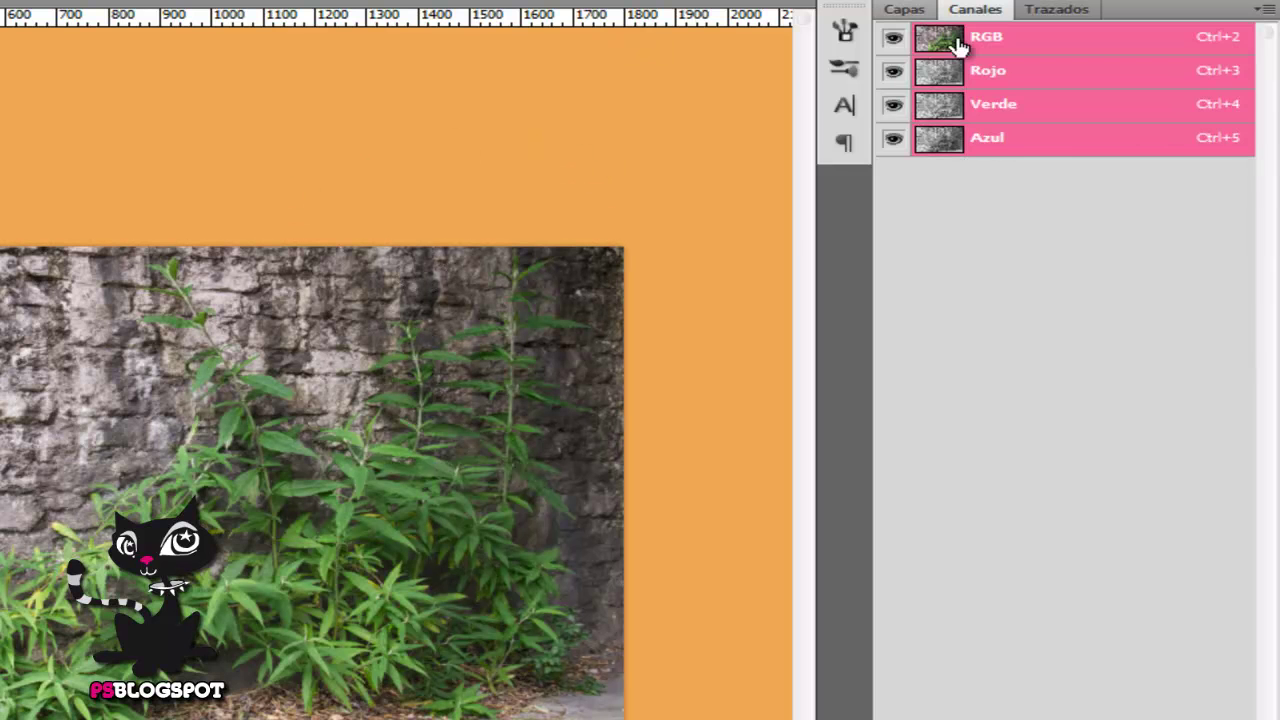
left_click(910, 12)
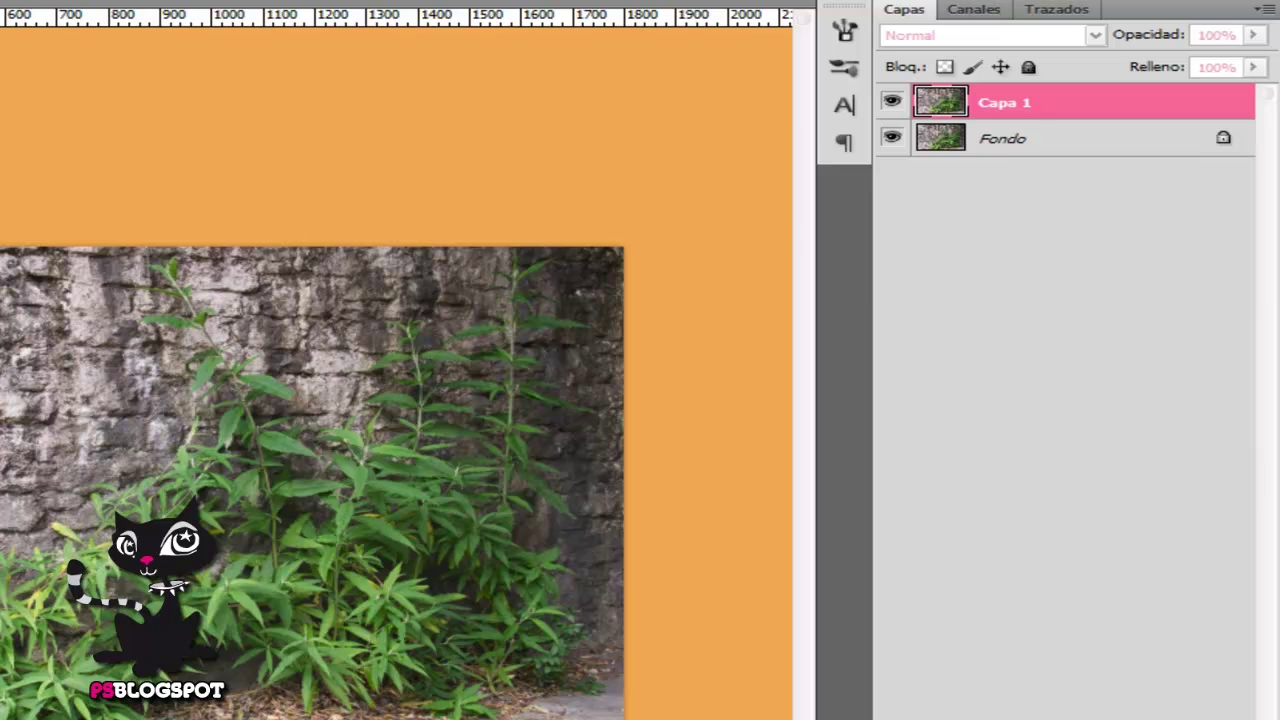
Step: Start a Calcular operation with channel Verde of Combinada as source 1 and channel Azul of Capa 1 as source 2
left_click(65, 299)
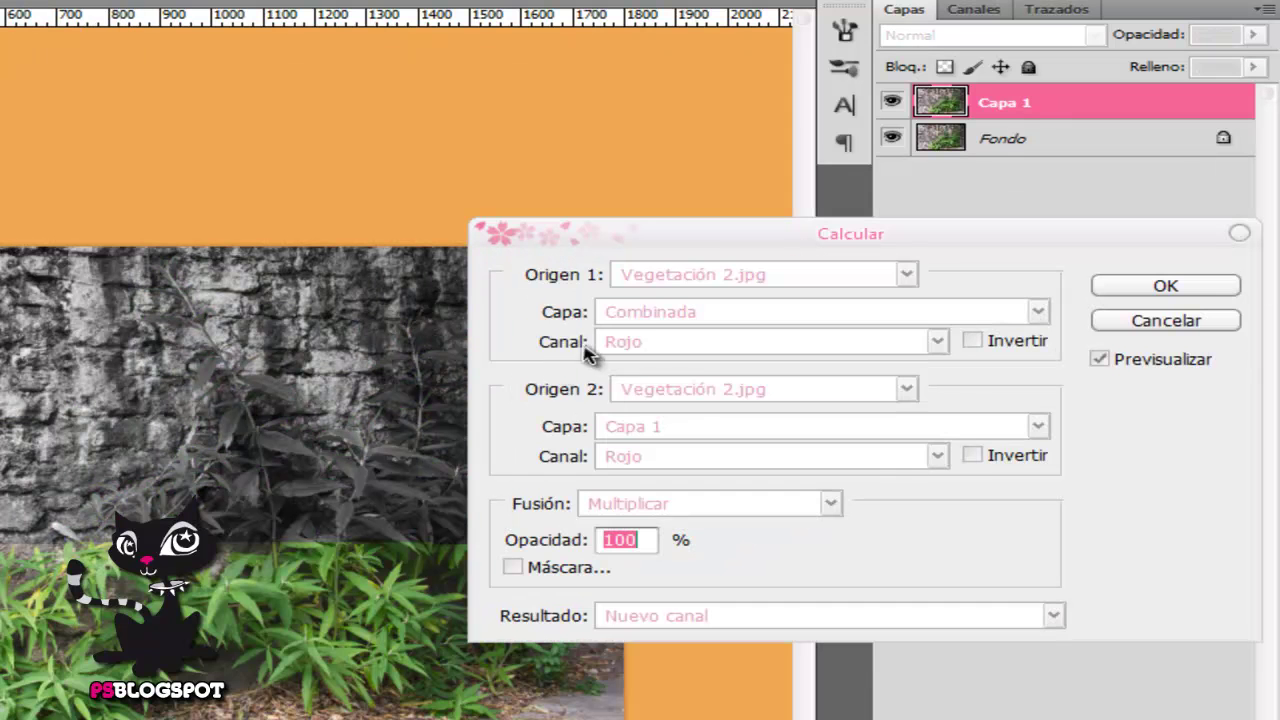
left_click(646, 345)
left_click(643, 405)
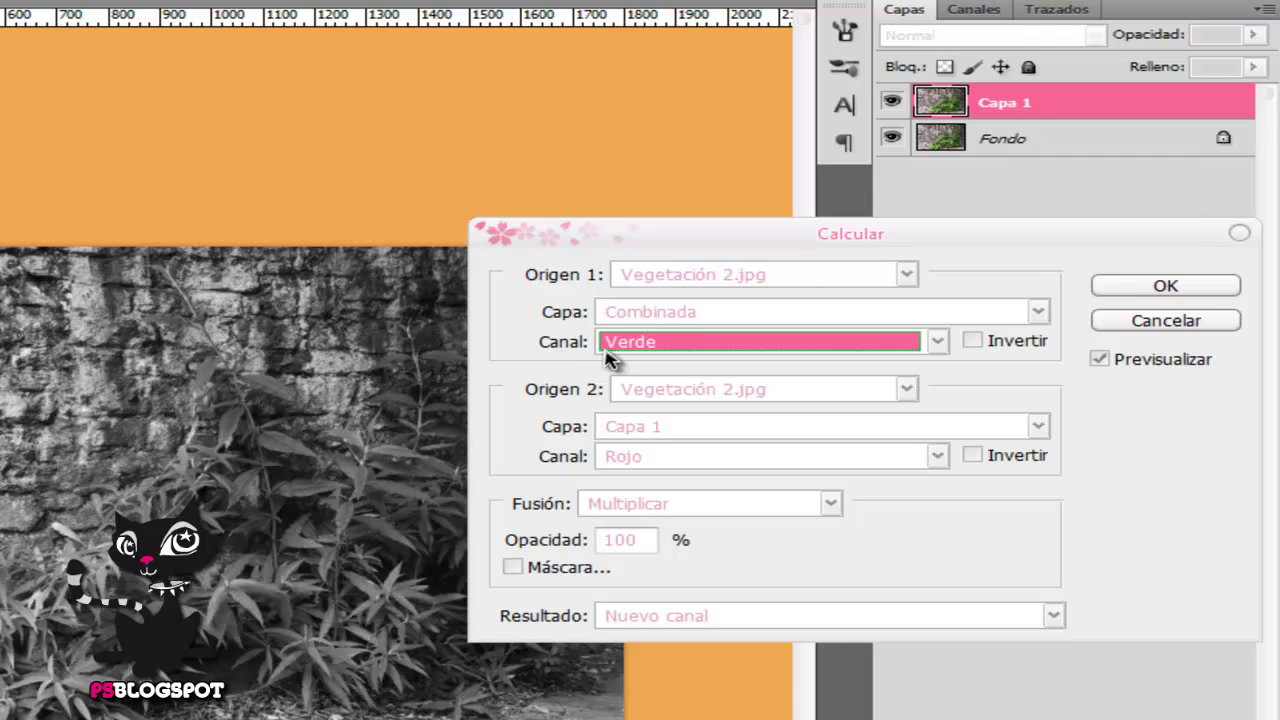
left_click(937, 456)
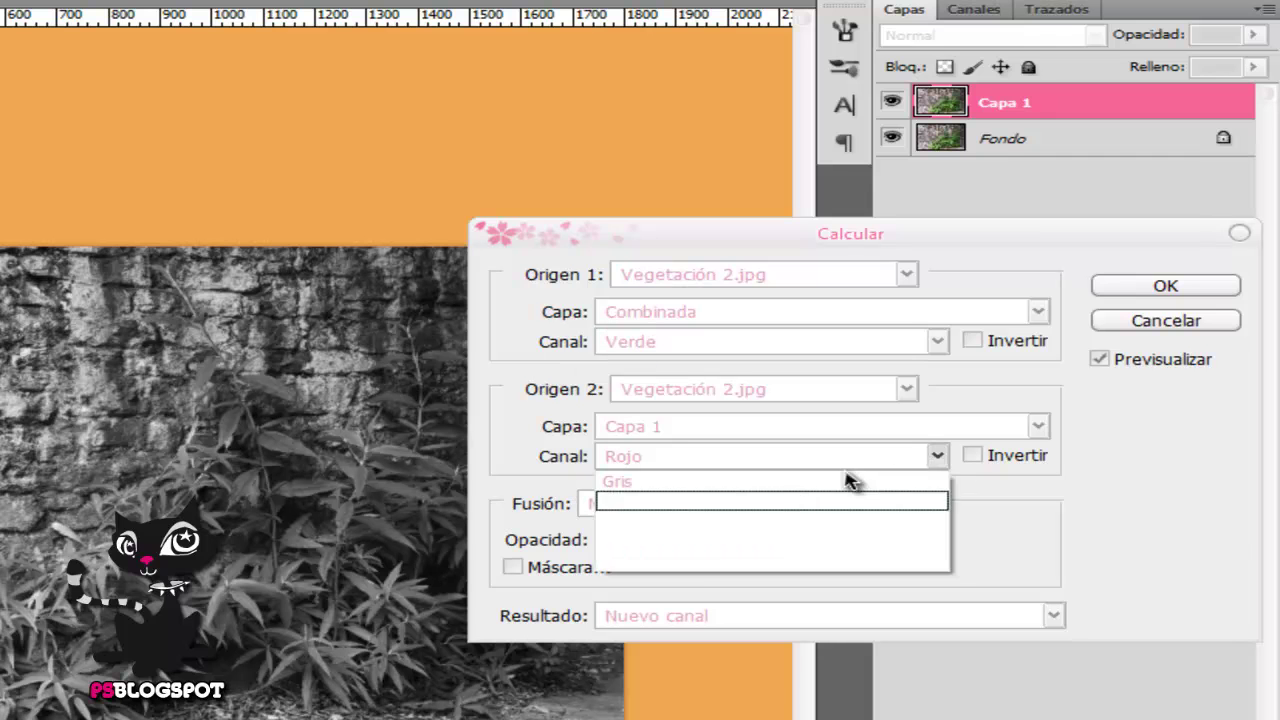
left_click(677, 541)
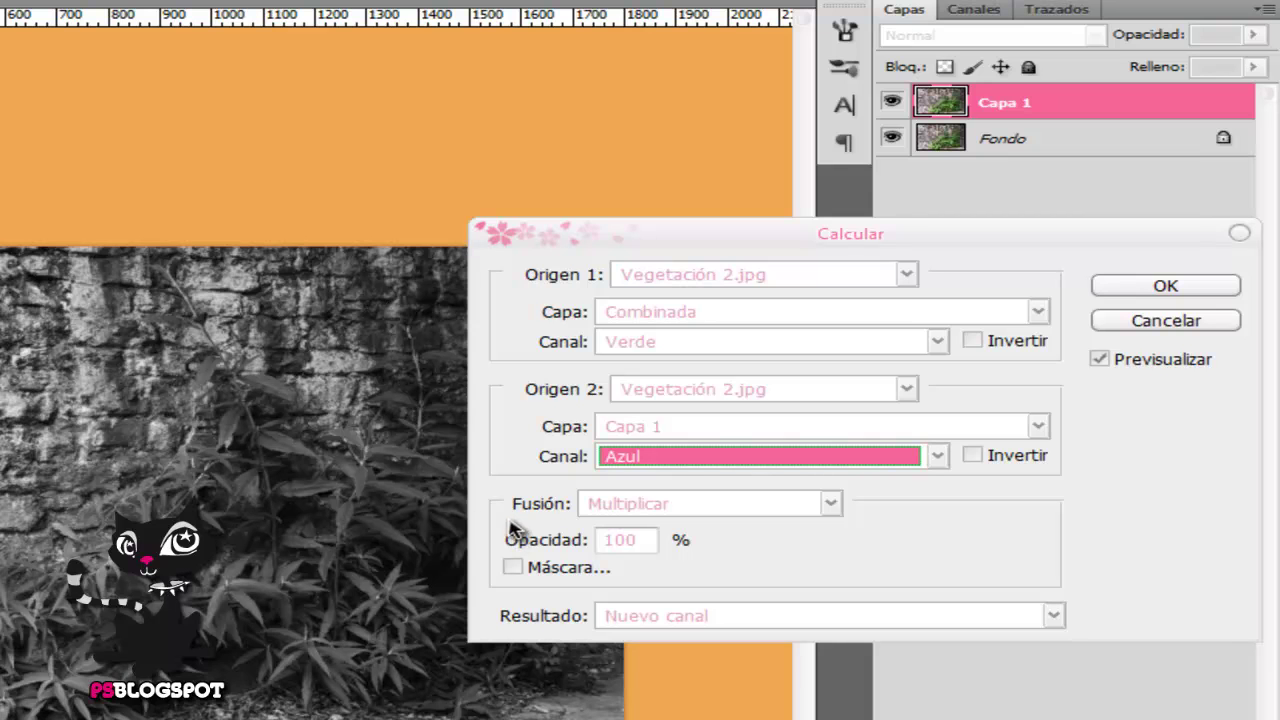
Step: Compare the blending modes for the two source channels in the Calcular dialog and set Fusión to Diferencia
left_click(833, 512)
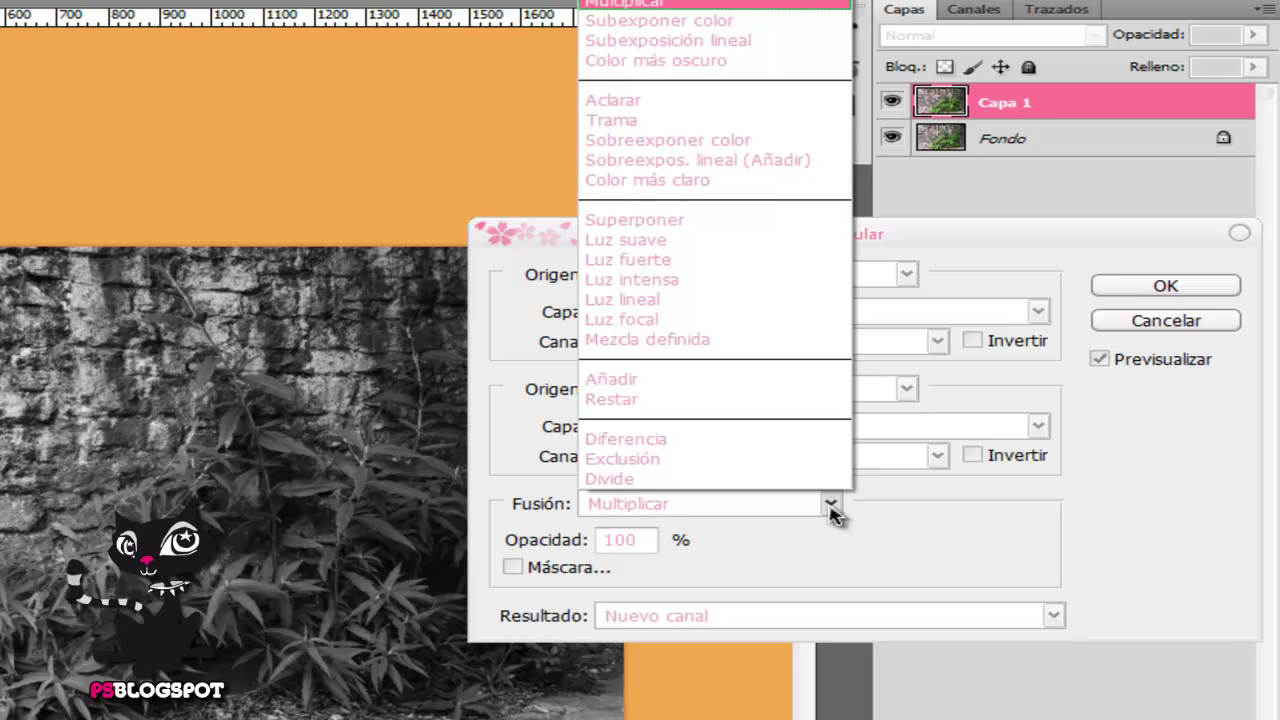
left_click(610, 4)
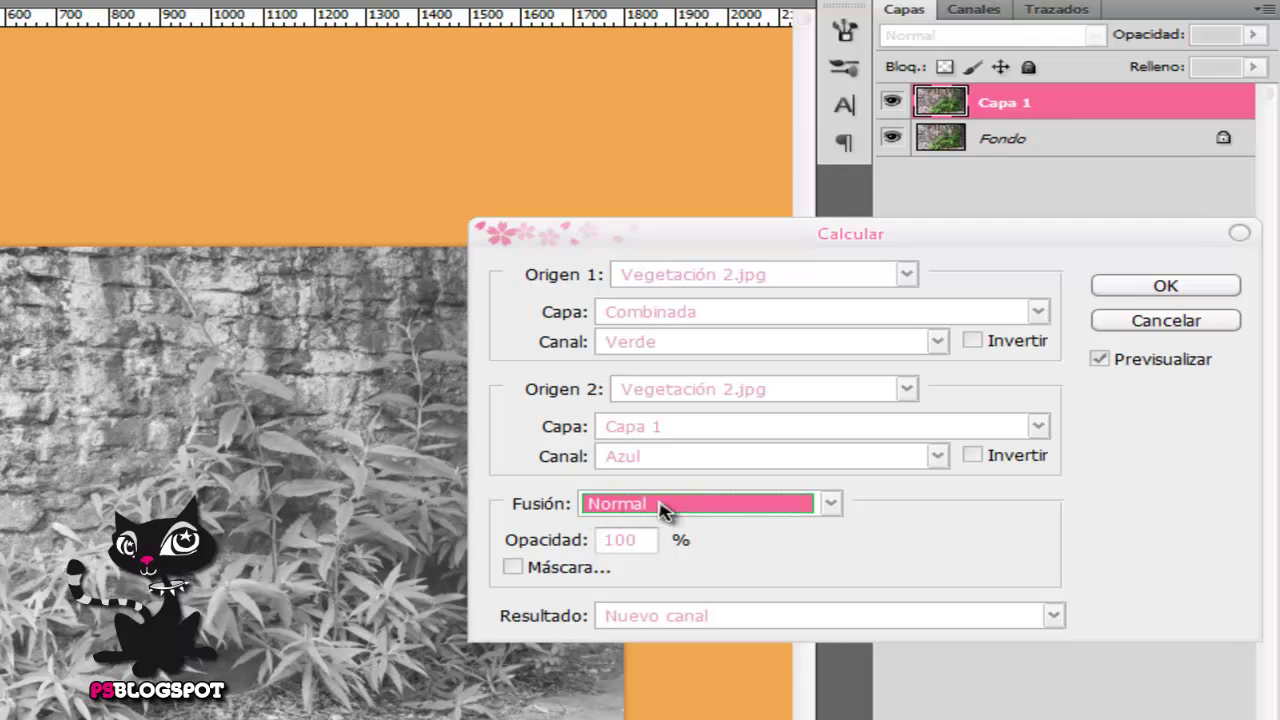
scroll(672, 492, "down", 3)
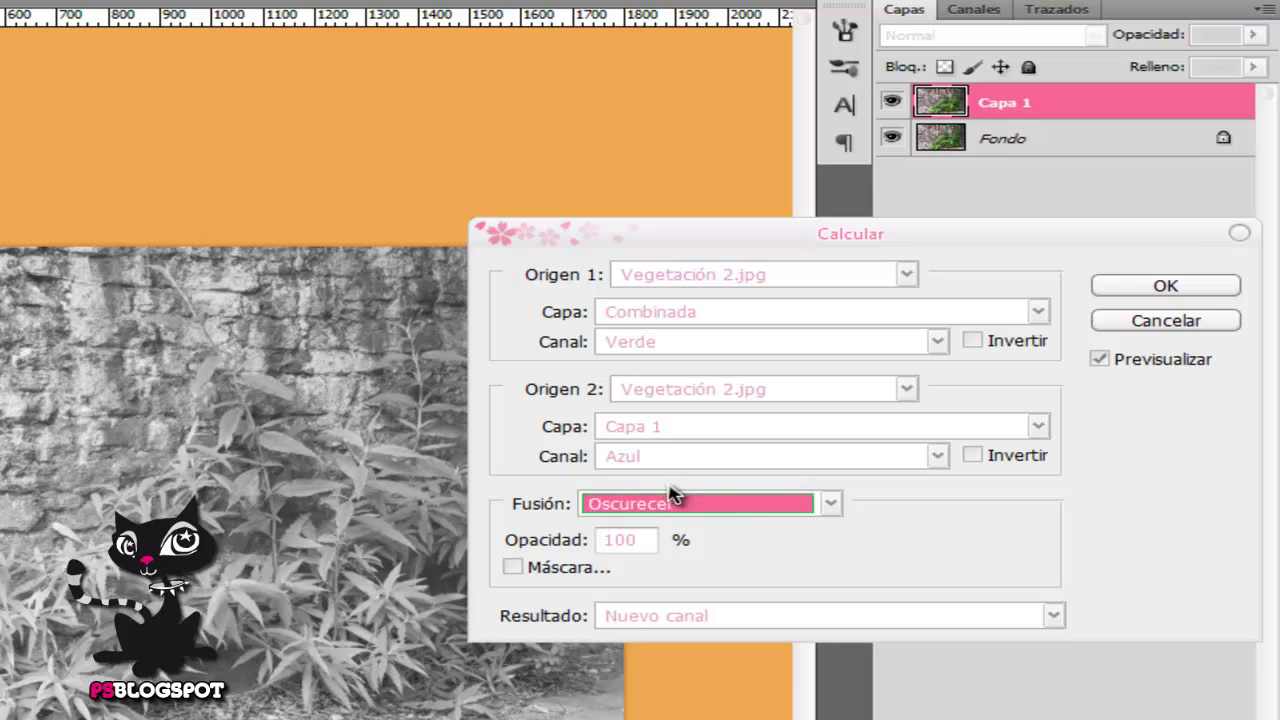
scroll(672, 505, "down", 3)
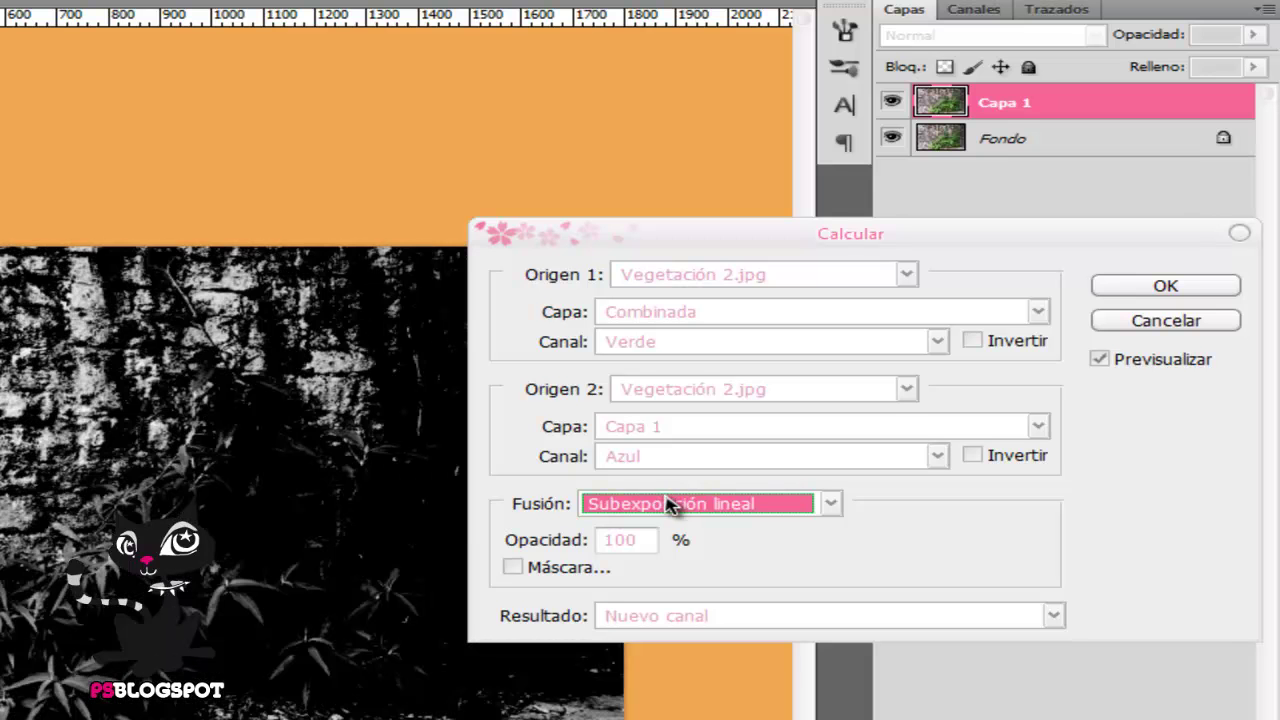
scroll(636, 505, "down", 3)
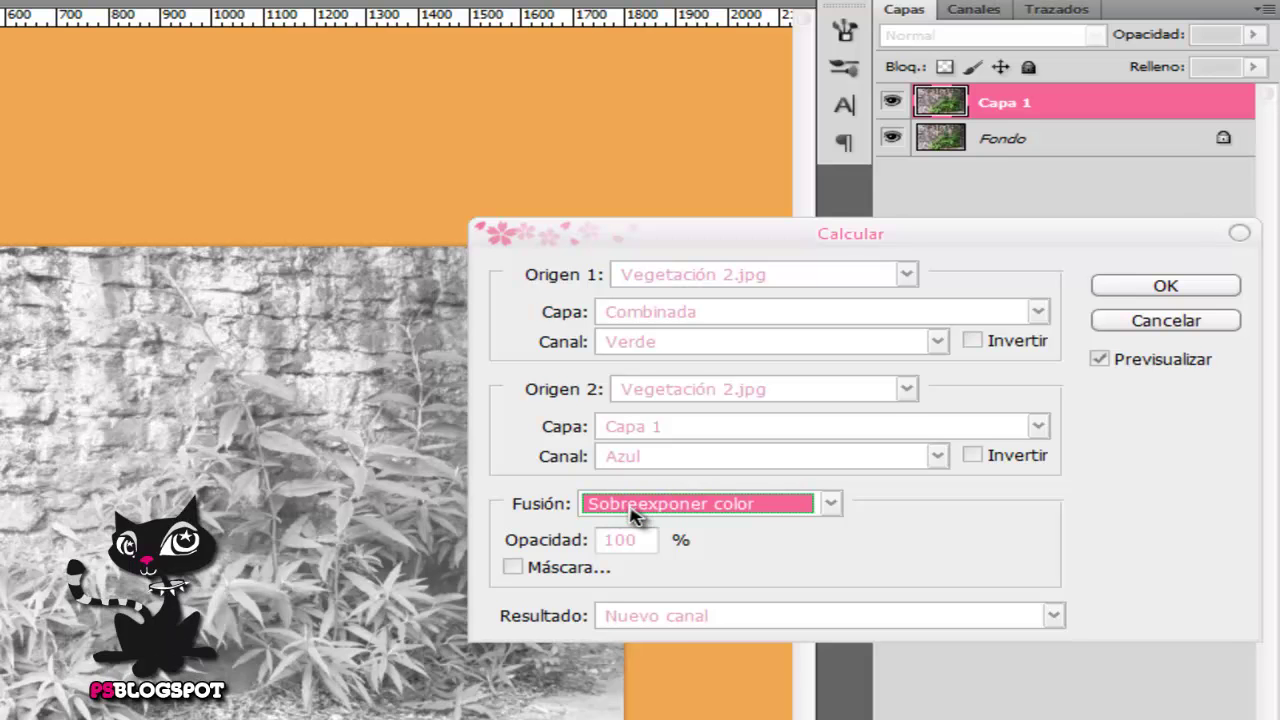
scroll(645, 510, "down", 5)
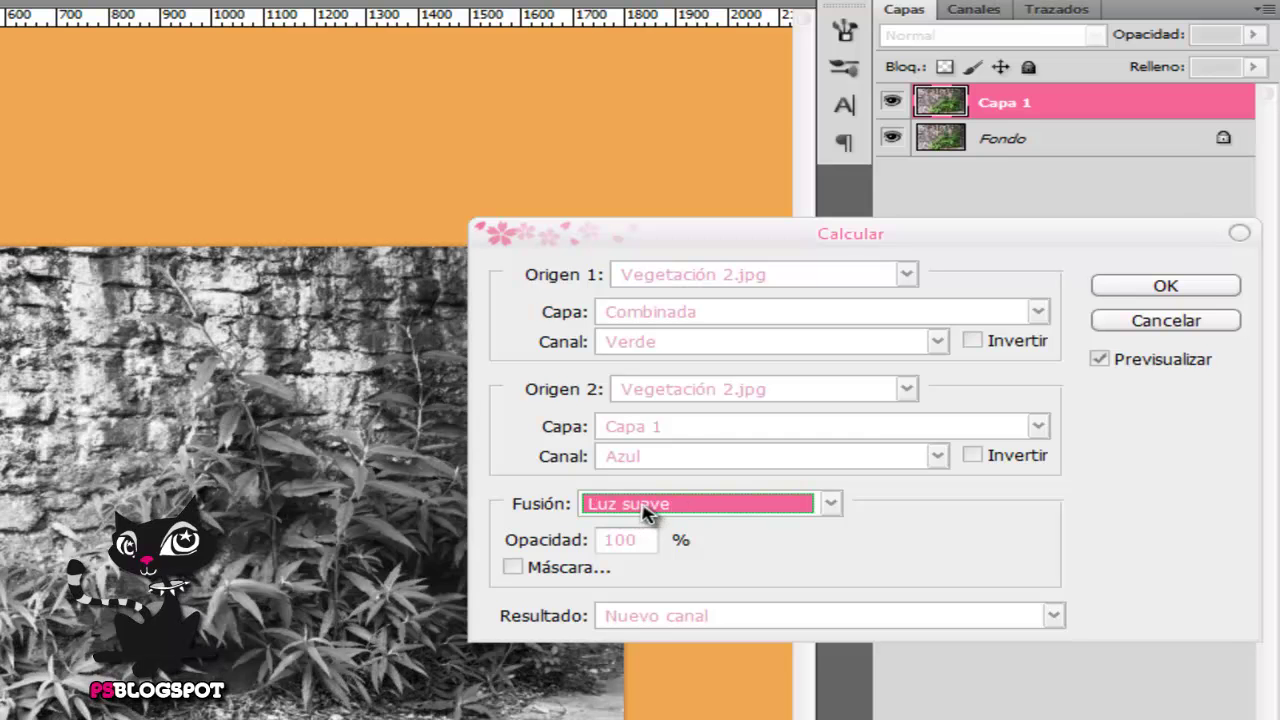
scroll(650, 510, "down", 5)
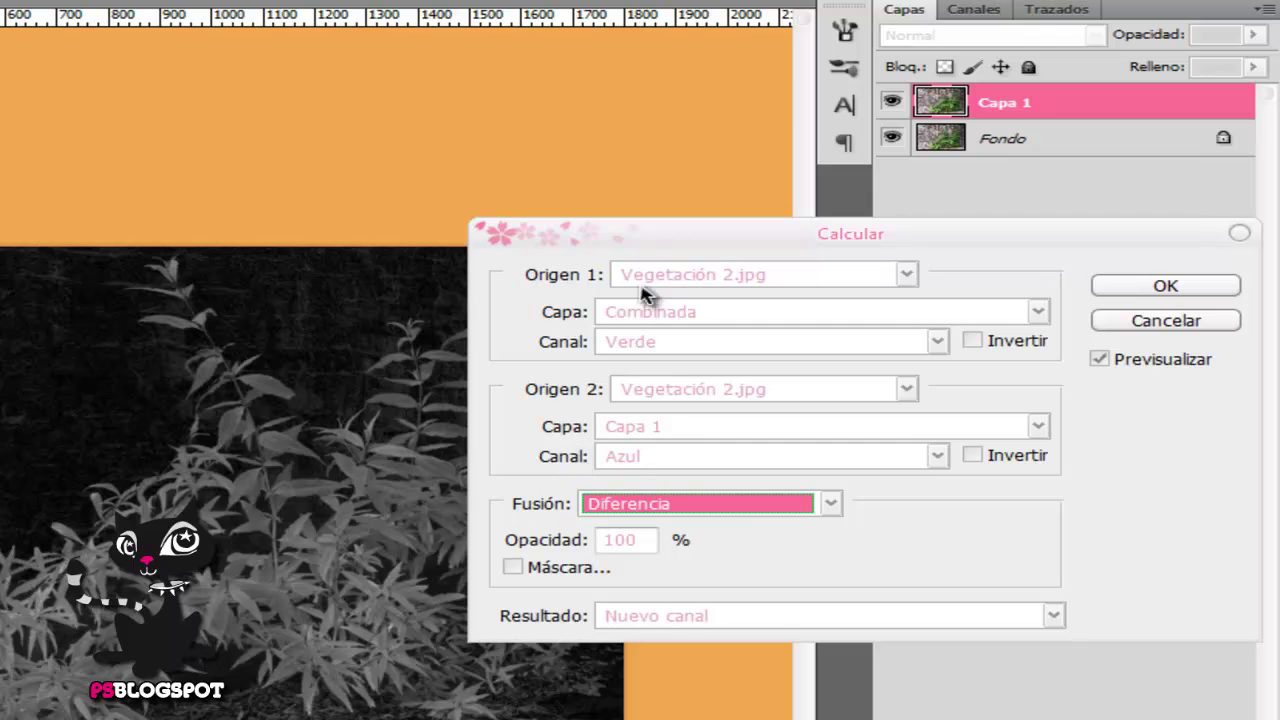
Step: Move the Calcular dialog aside to reveal the plant, and choose Nuevo canal as the result
left_click_drag(640, 243, 712, 278)
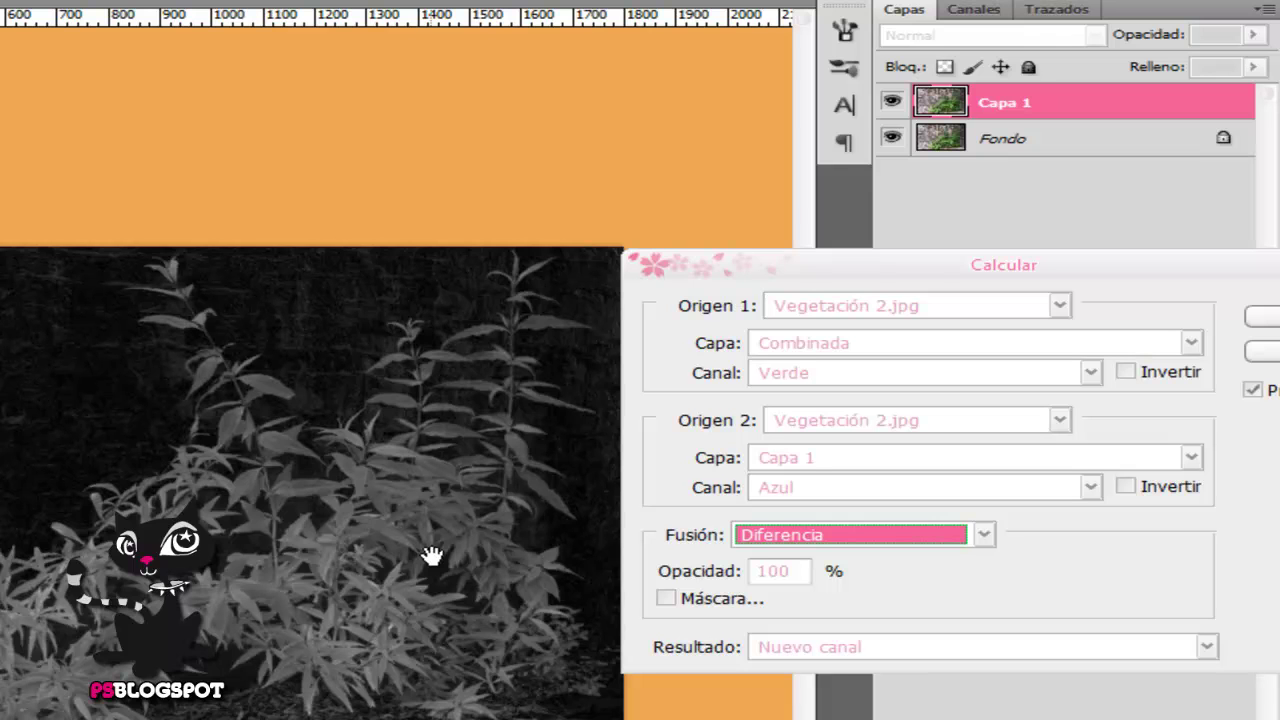
left_click_drag(759, 273, 666, 268)
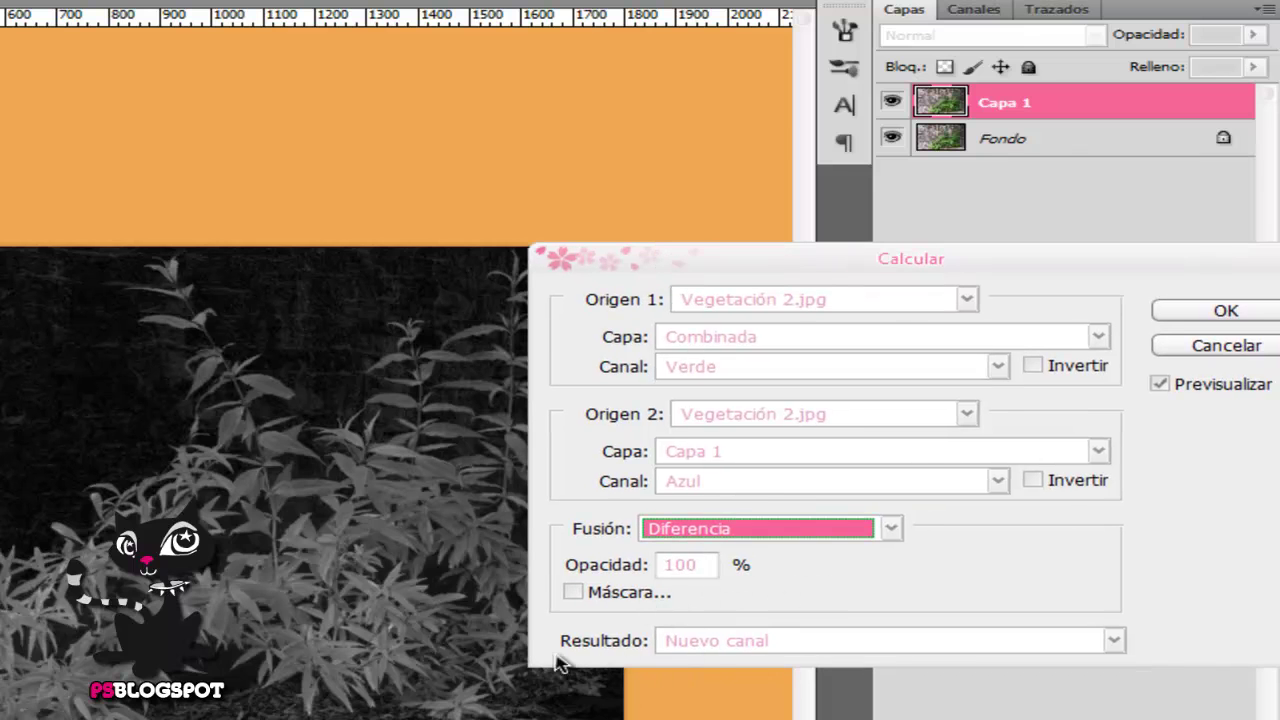
left_click(1112, 640)
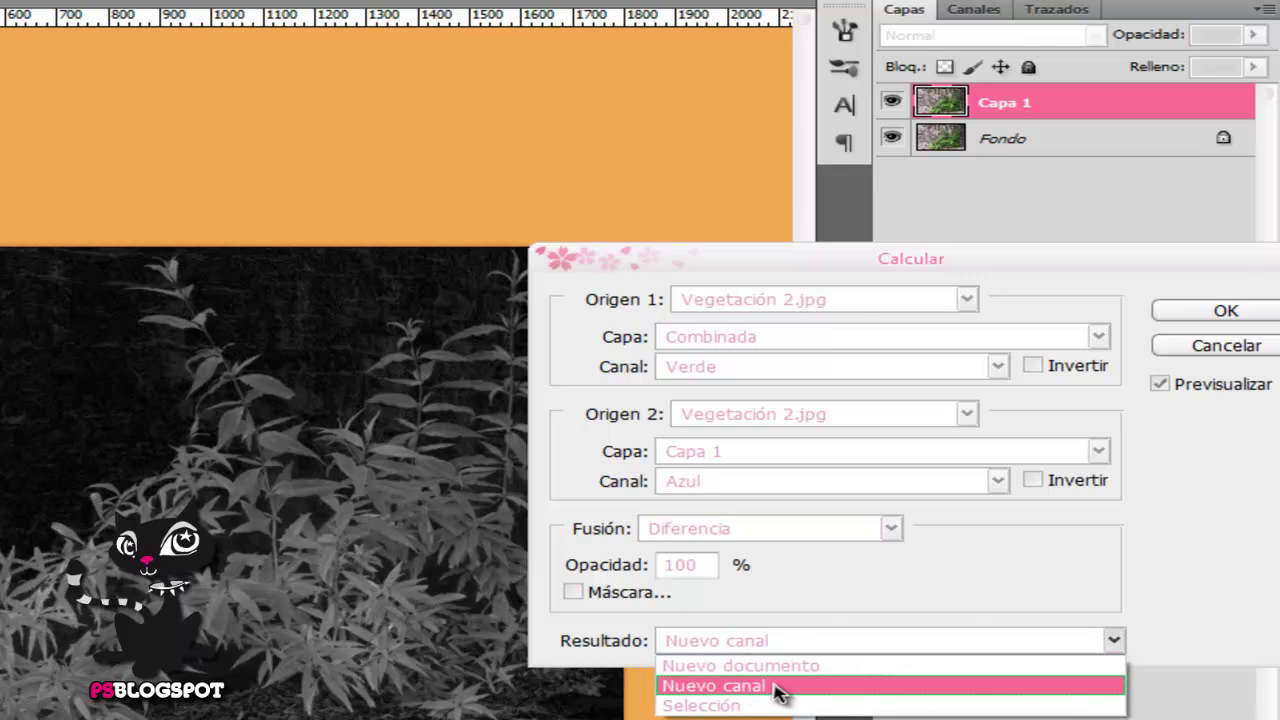
left_click(722, 688)
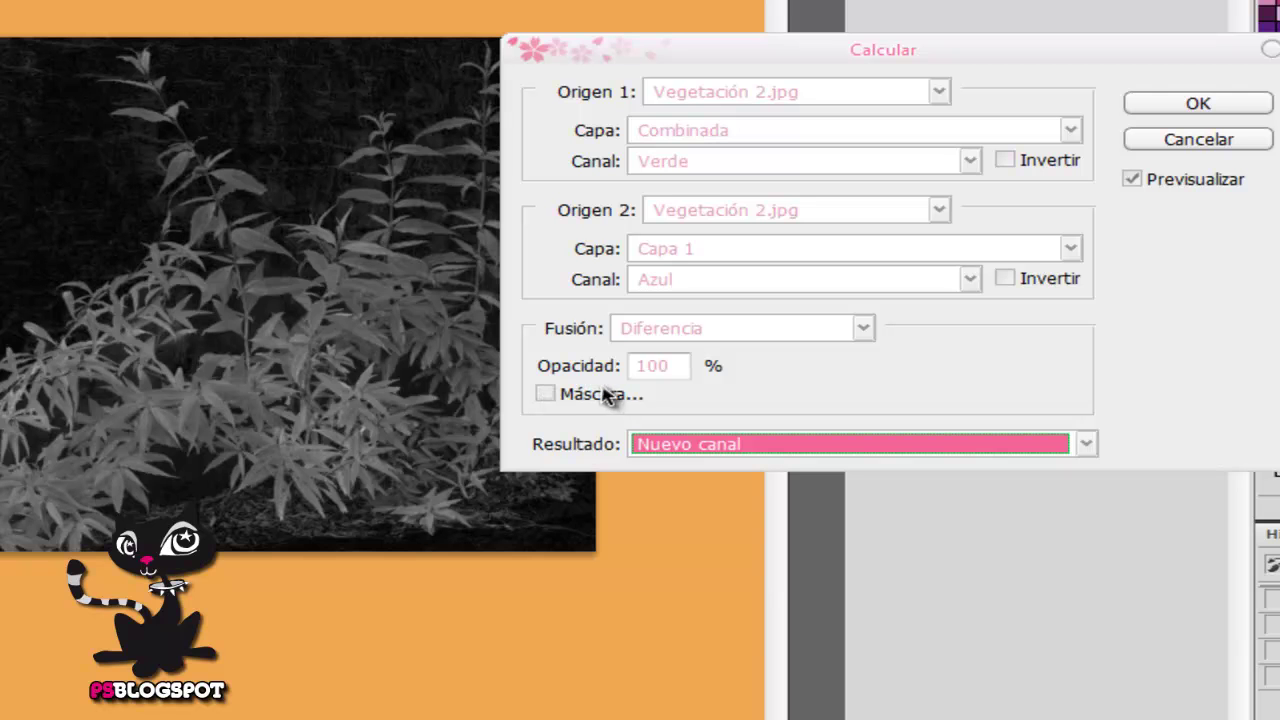
Step: Try the Máscara option of the calculation, examine its channel and layer choices, and turn it off again
left_click(545, 394)
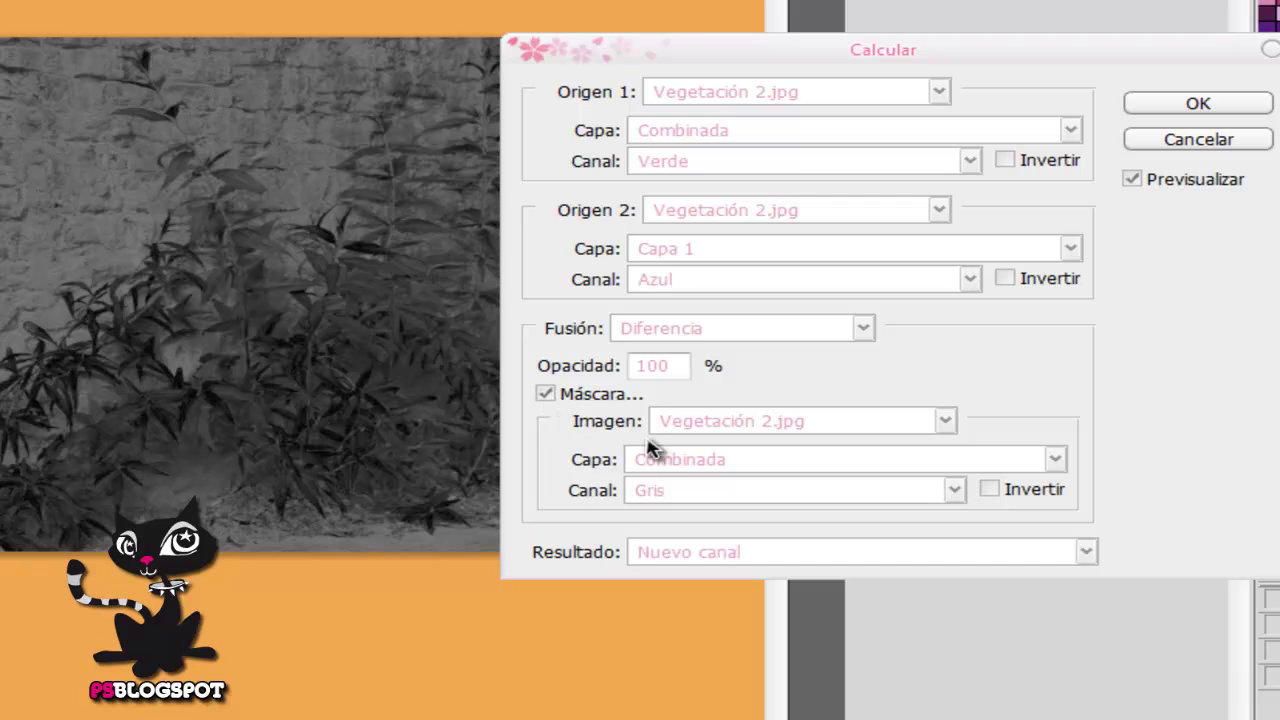
left_click(667, 498)
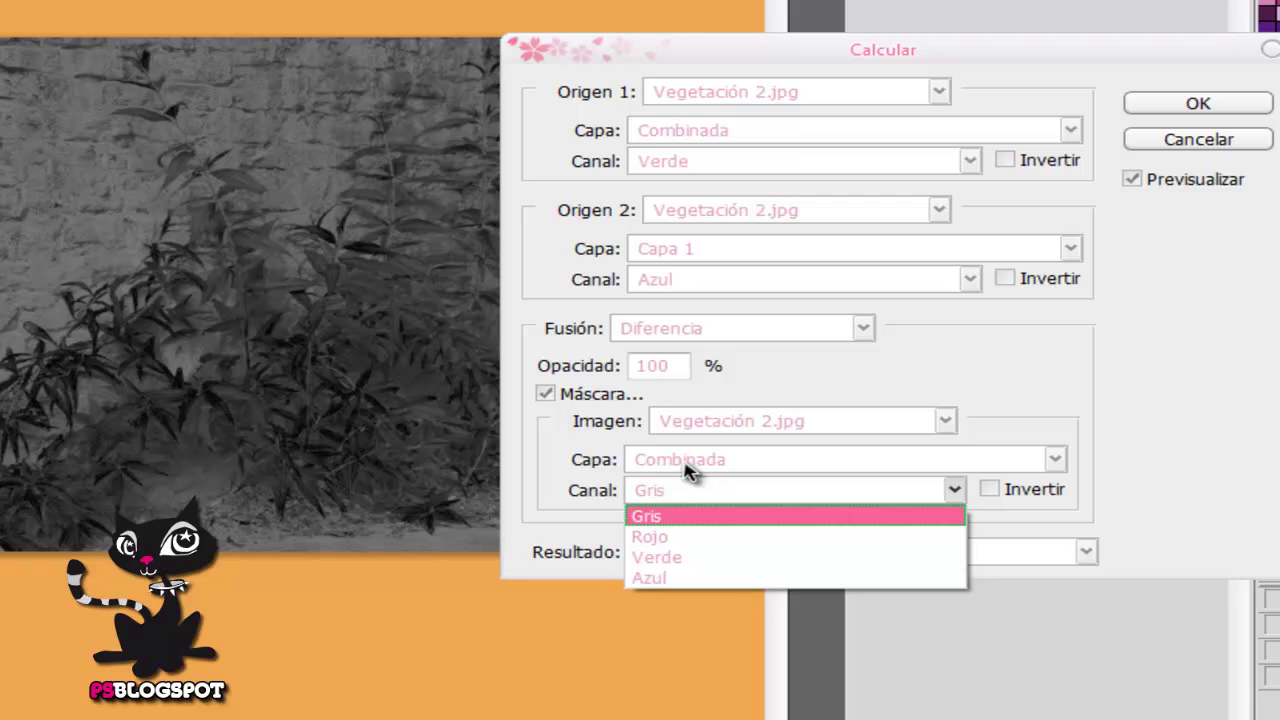
left_click(1054, 460)
left_click(590, 440)
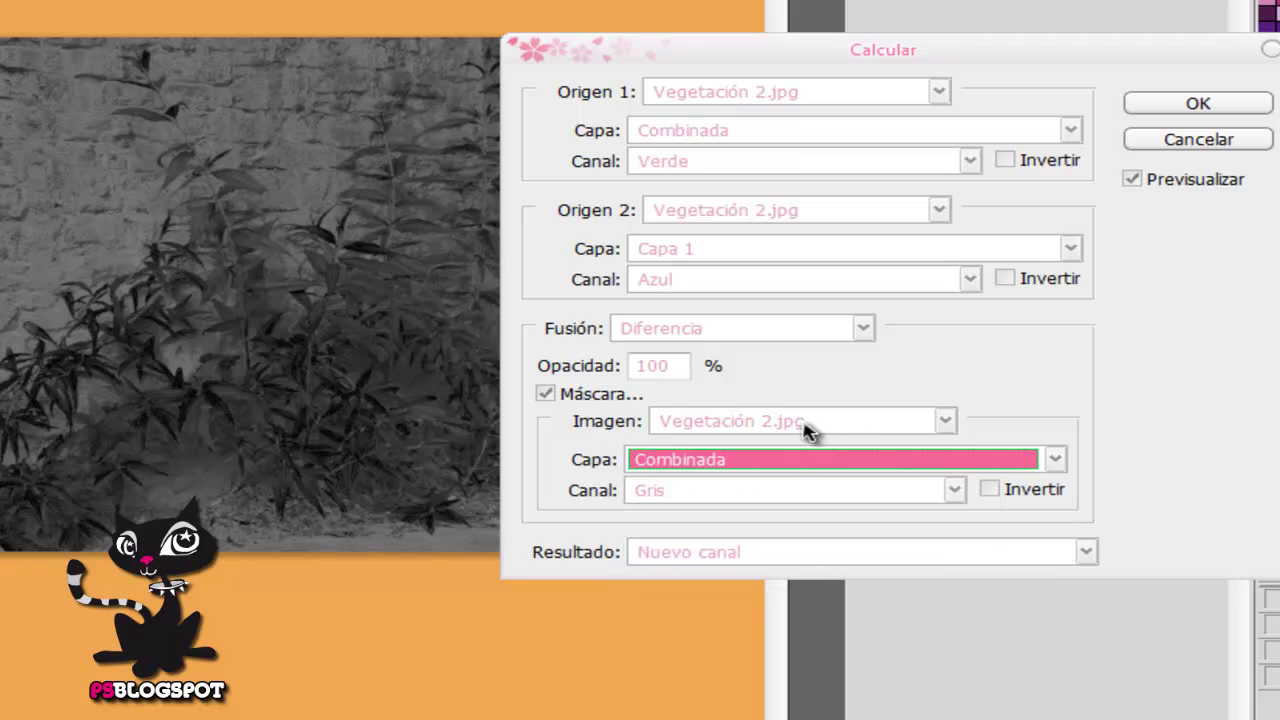
left_click(546, 395)
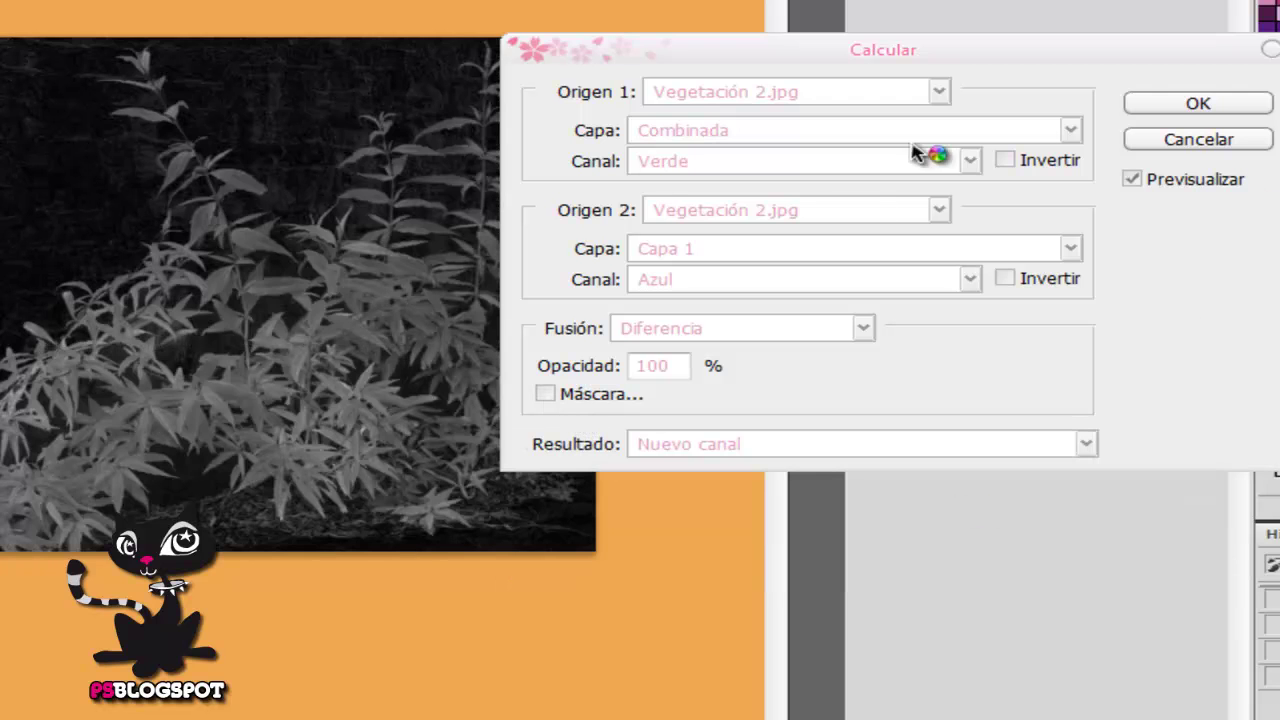
Step: Apply the calculation and display the photo's channels
left_click(1192, 104)
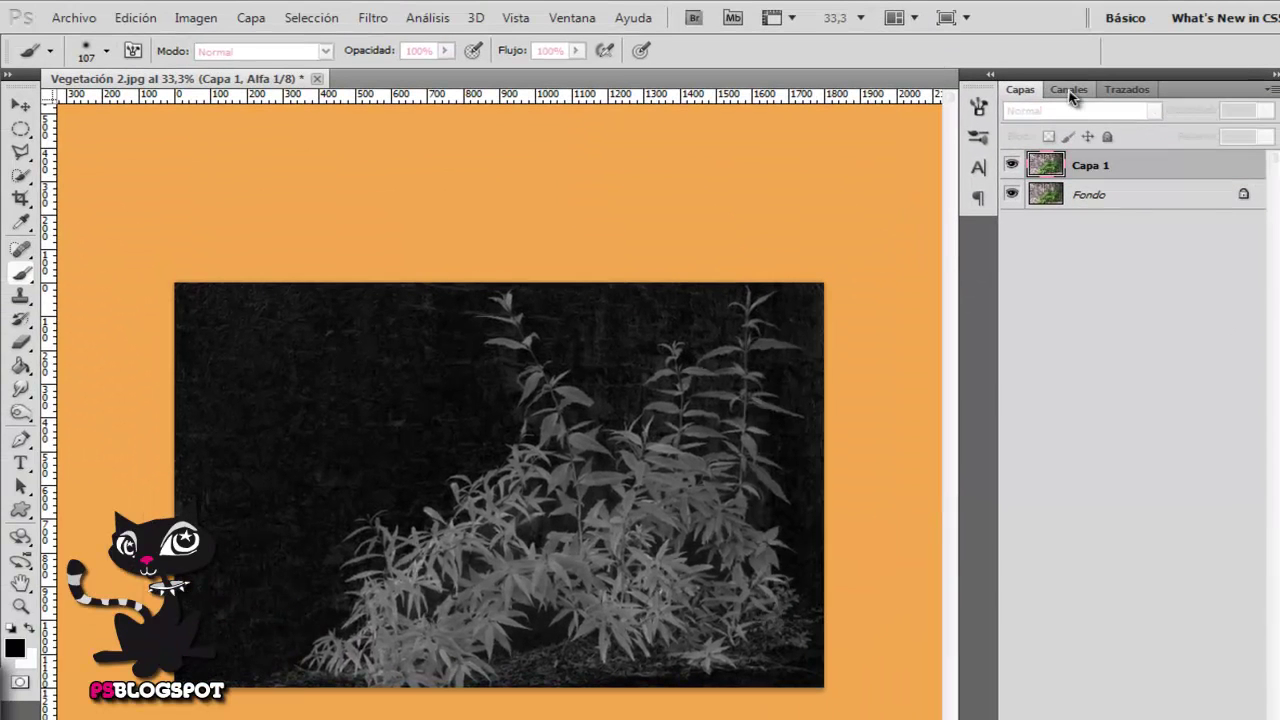
left_click(1069, 90)
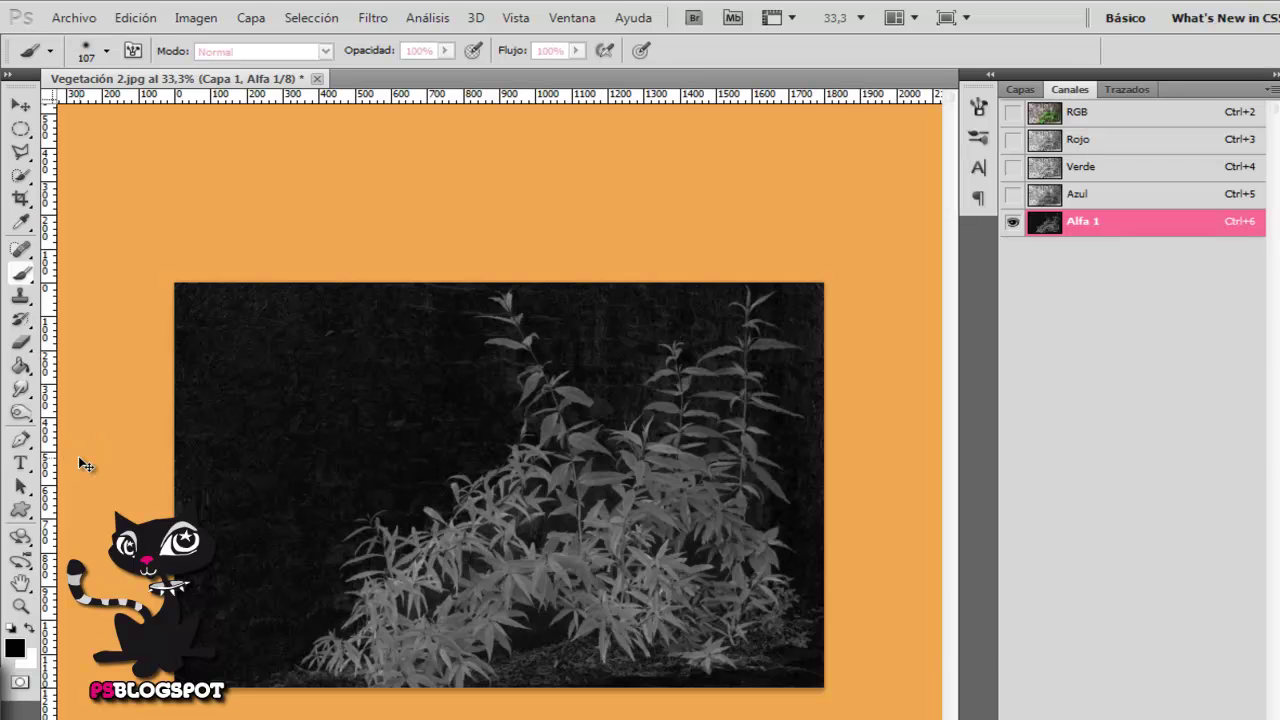
Step: Raise the contrast of the Alfa 1 channel with Niveles, using input levels 30 for black and 71 for white
key("ctrl+l")
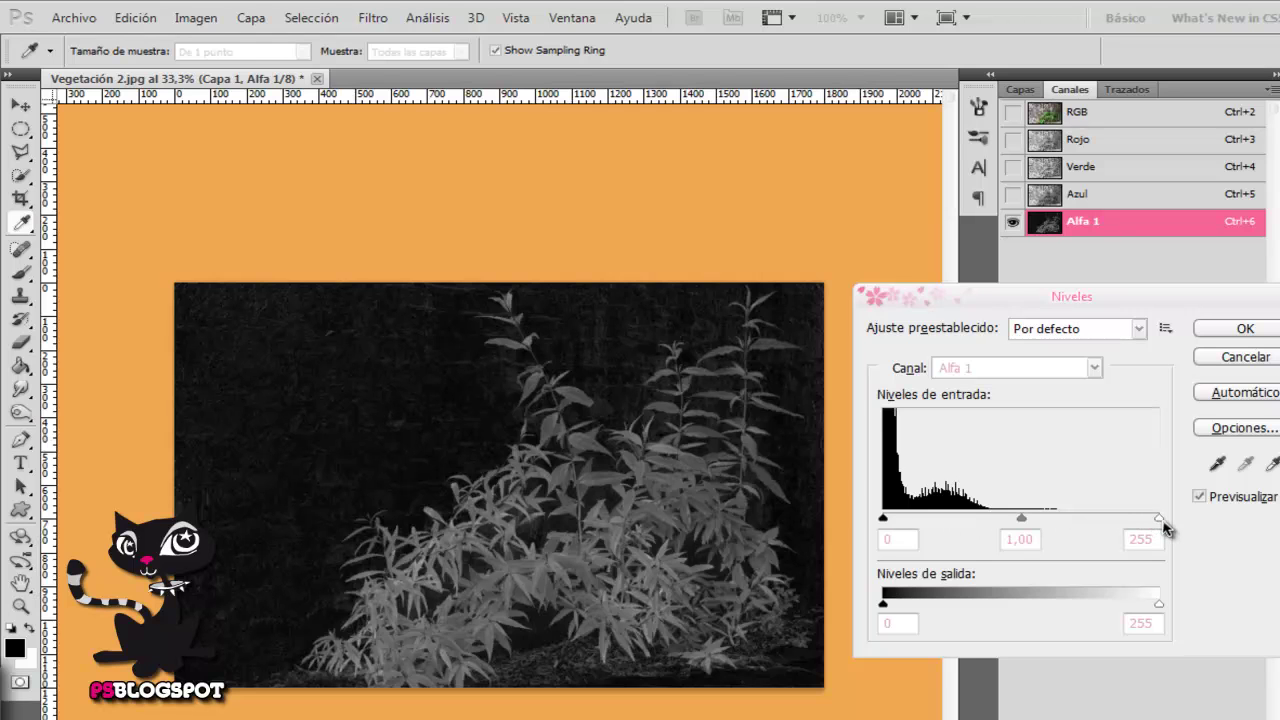
left_click_drag(1162, 525, 1132, 522)
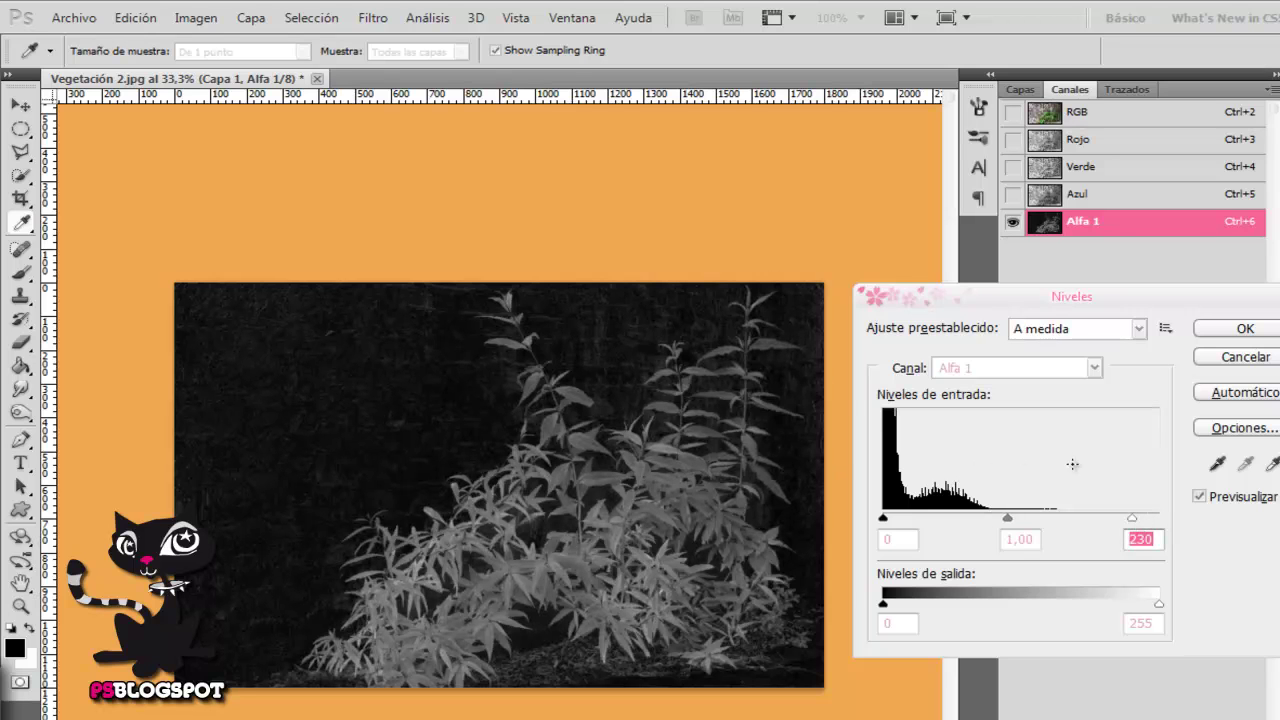
left_click_drag(1133, 522, 1001, 538)
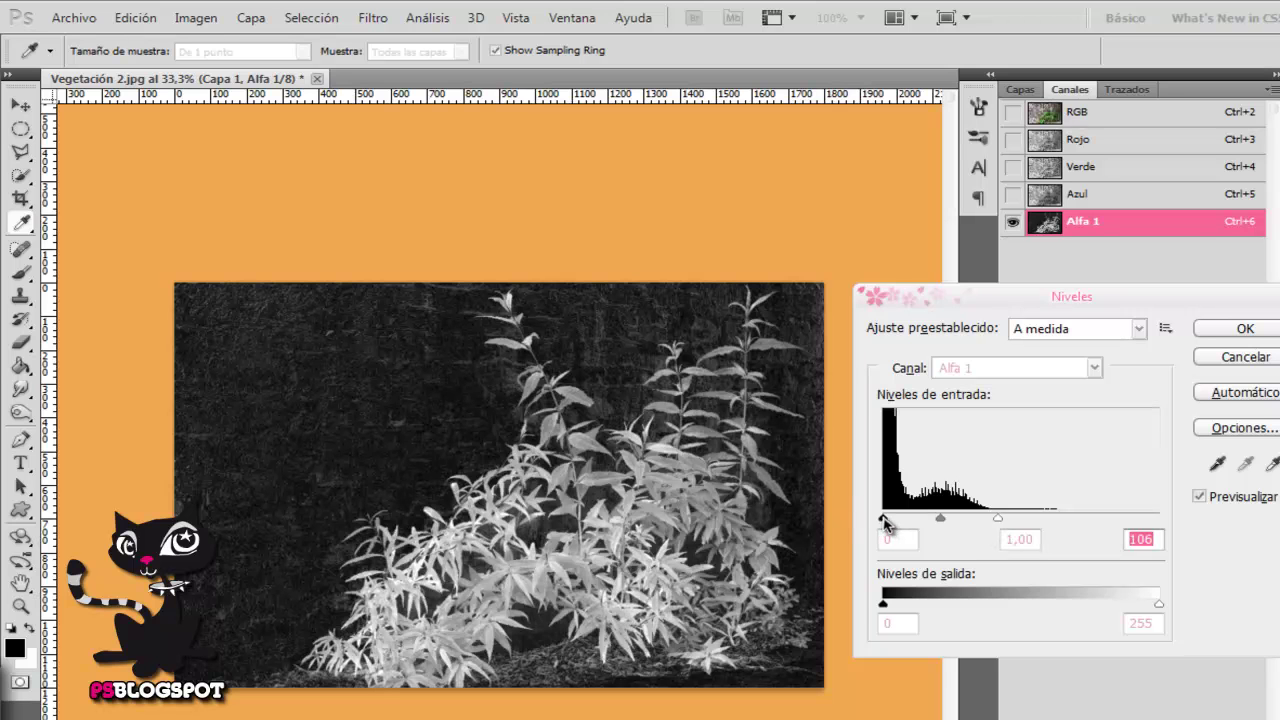
left_click_drag(885, 524, 918, 534)
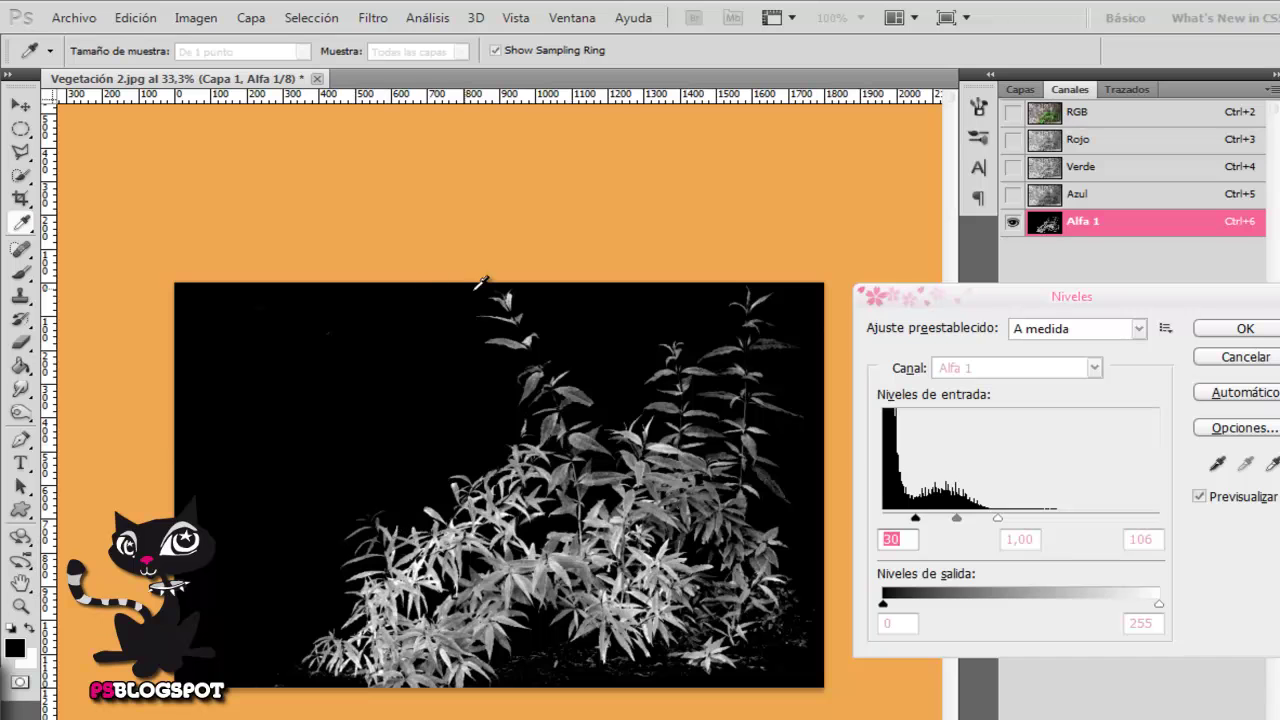
left_click_drag(997, 523, 971, 523)
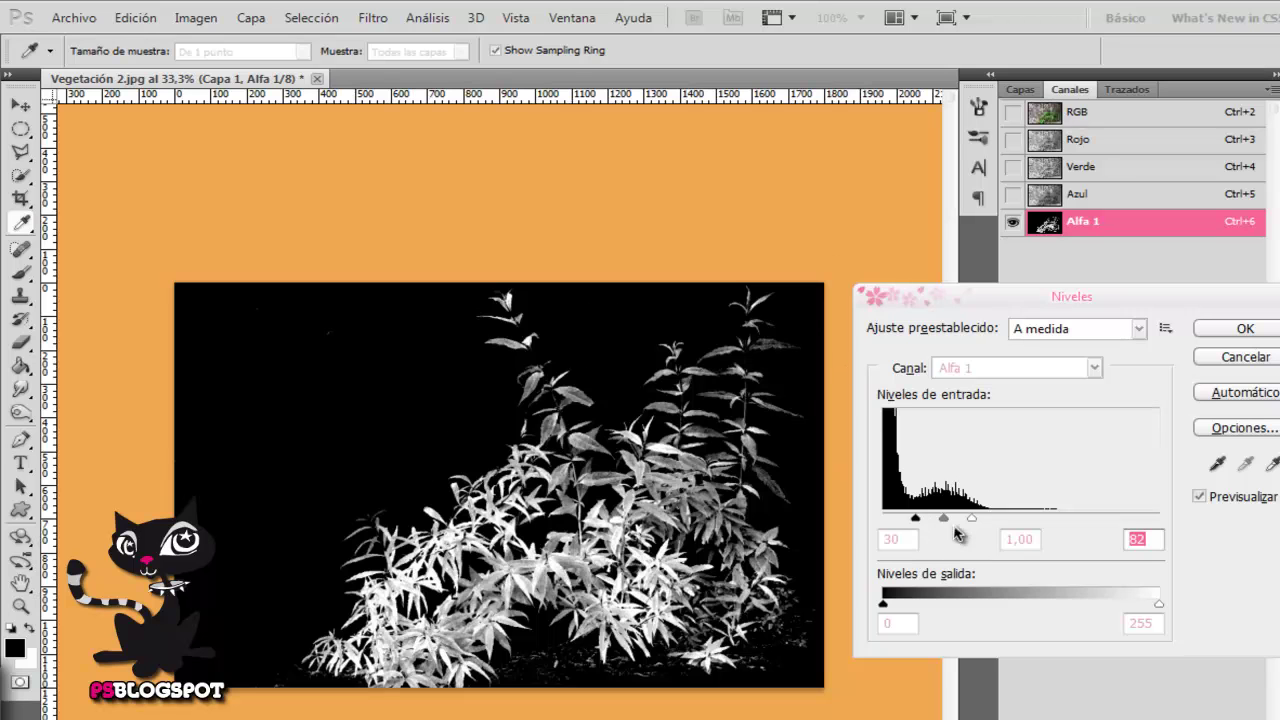
left_click_drag(971, 520, 960, 522)
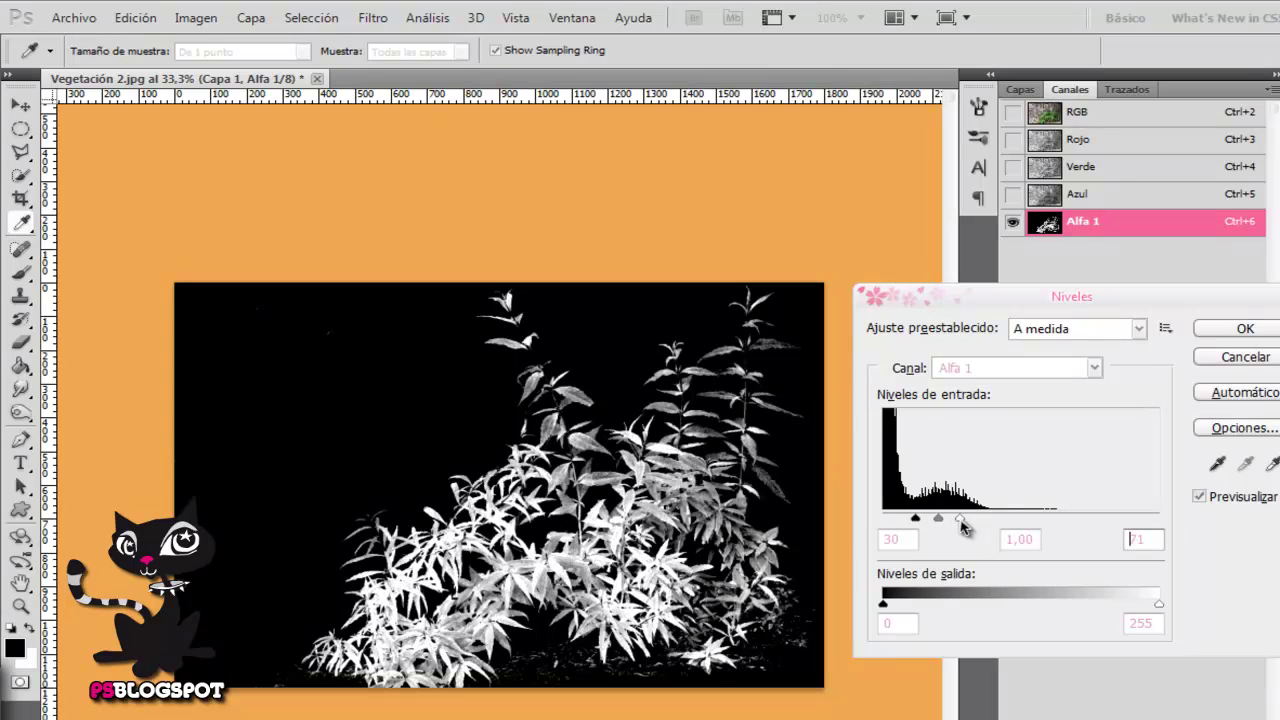
left_click(1245, 330)
key("b")
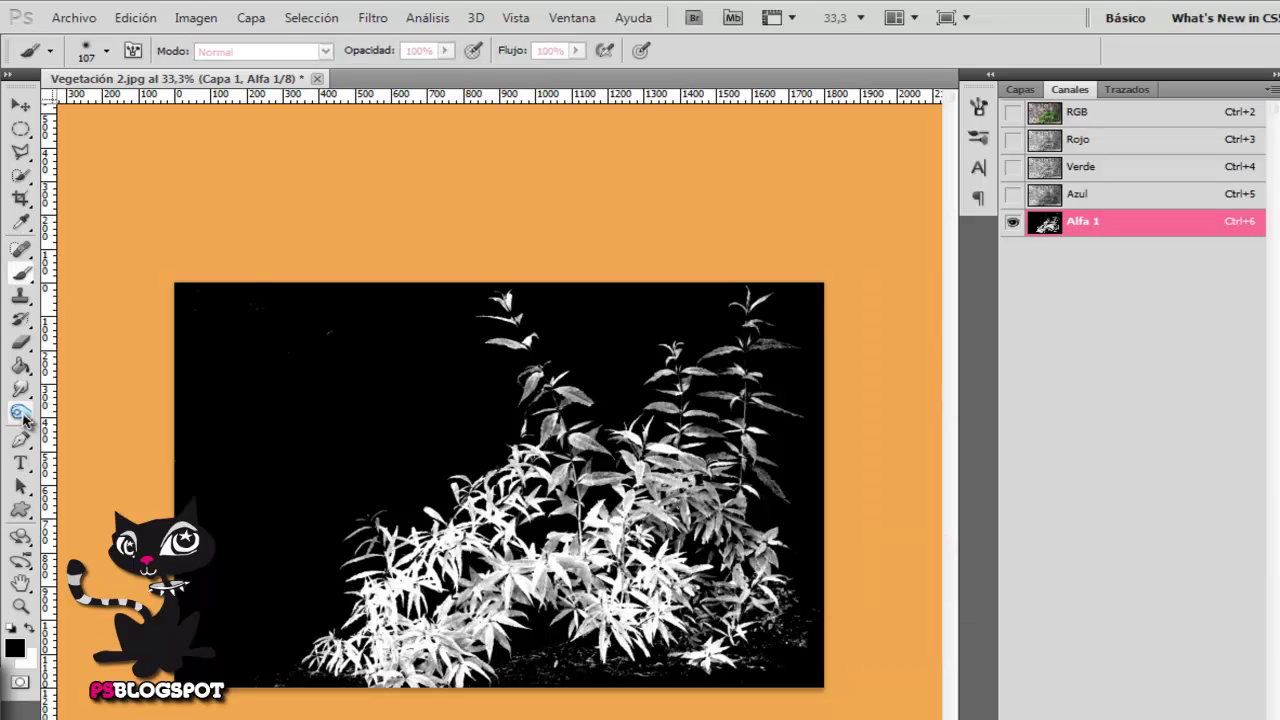
Step: Examine the tonal range choices of the Sobreexponer and Subexponer tools, keeping the range at Medios tonos
left_click_drag(23, 414, 169, 416)
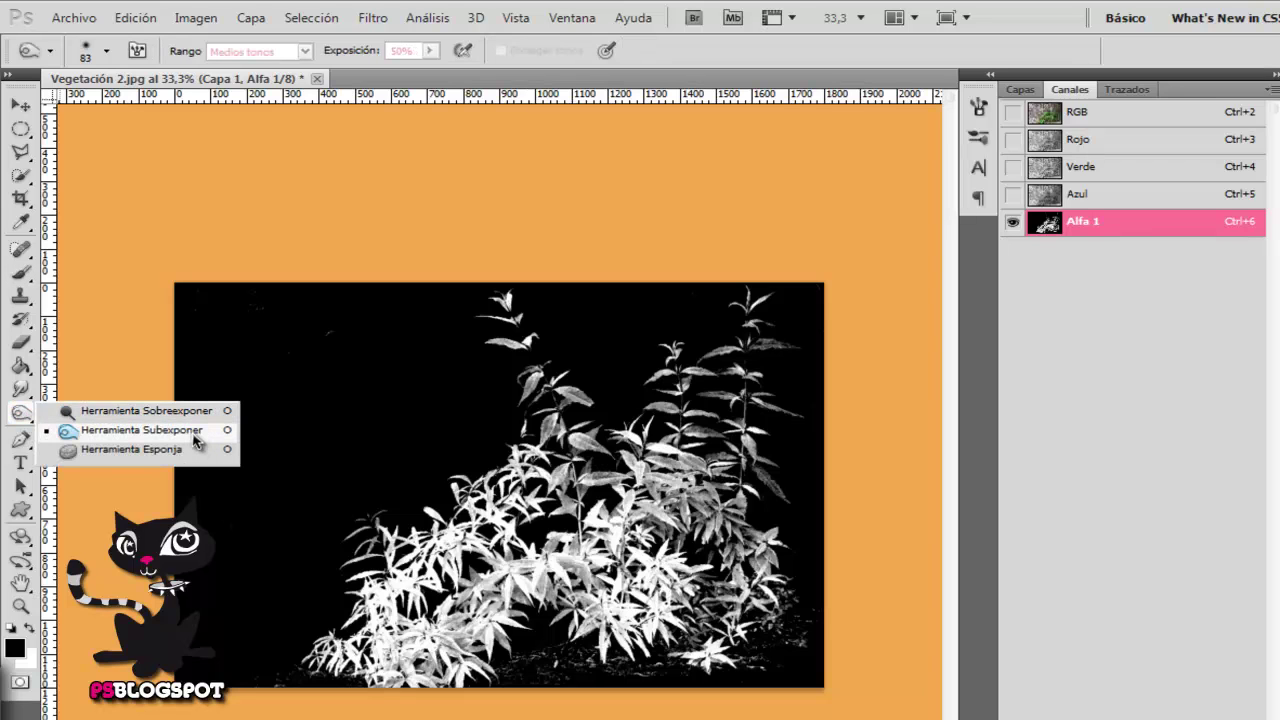
left_click(194, 413)
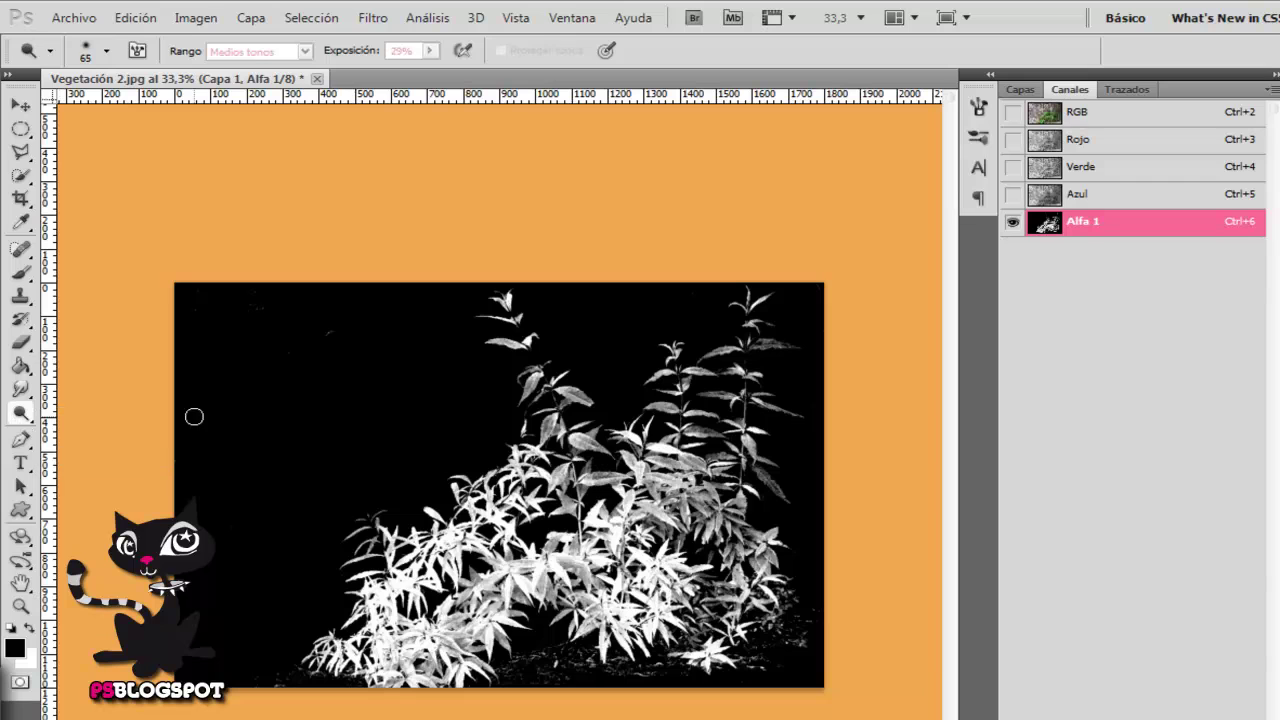
left_click(304, 51)
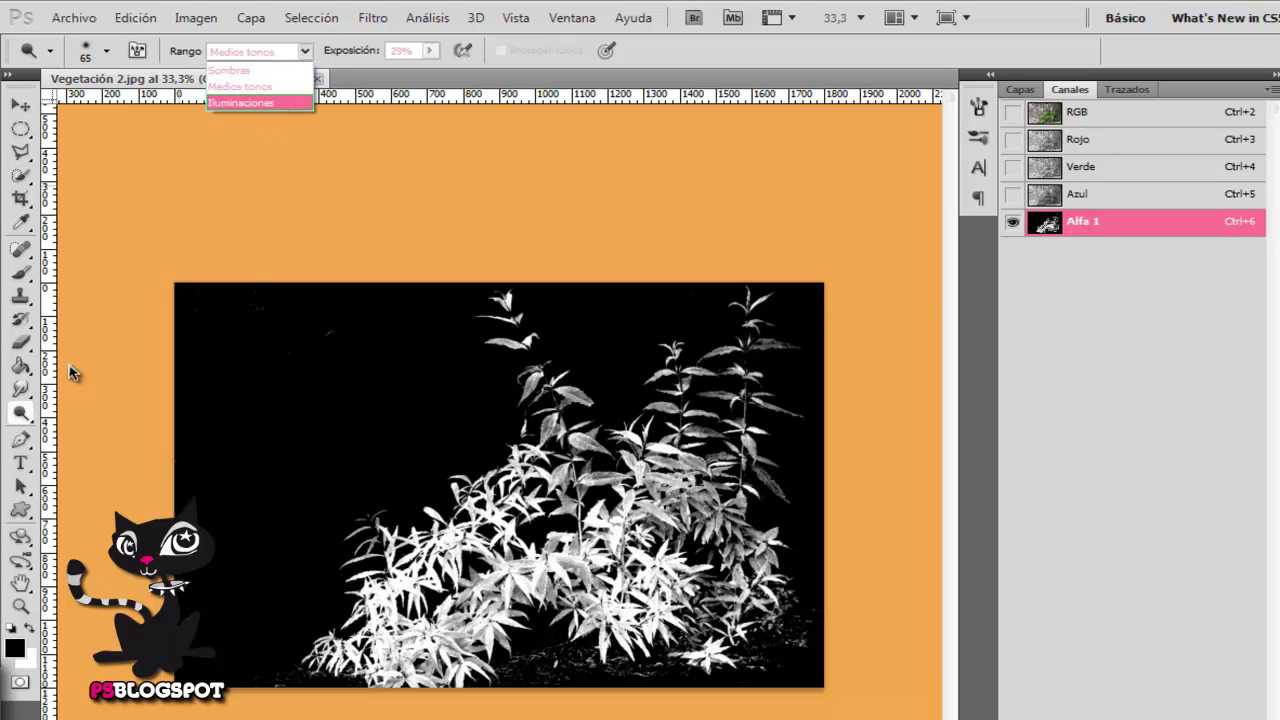
key("Escape")
mouse_move(25, 416)
left_mouse_down()
mouse_move(123, 425)
mouse_move(118, 434)
left_mouse_up()
left_click(304, 51)
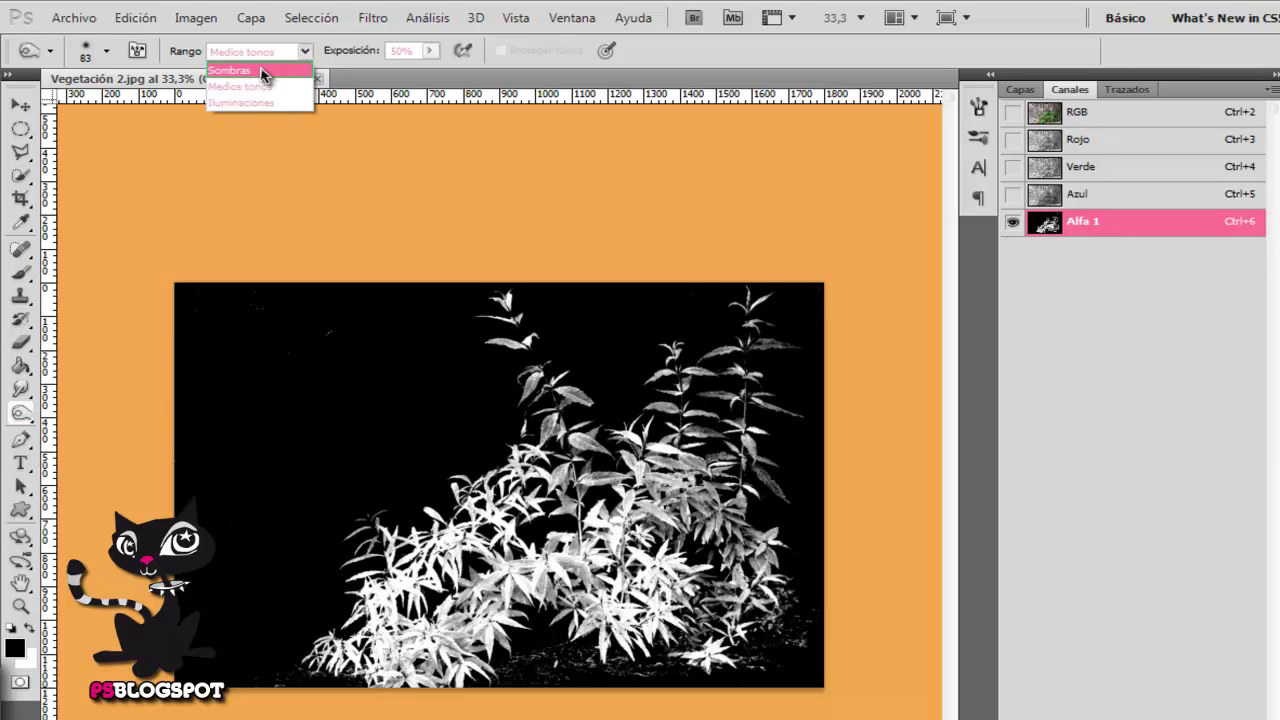
left_click(306, 53)
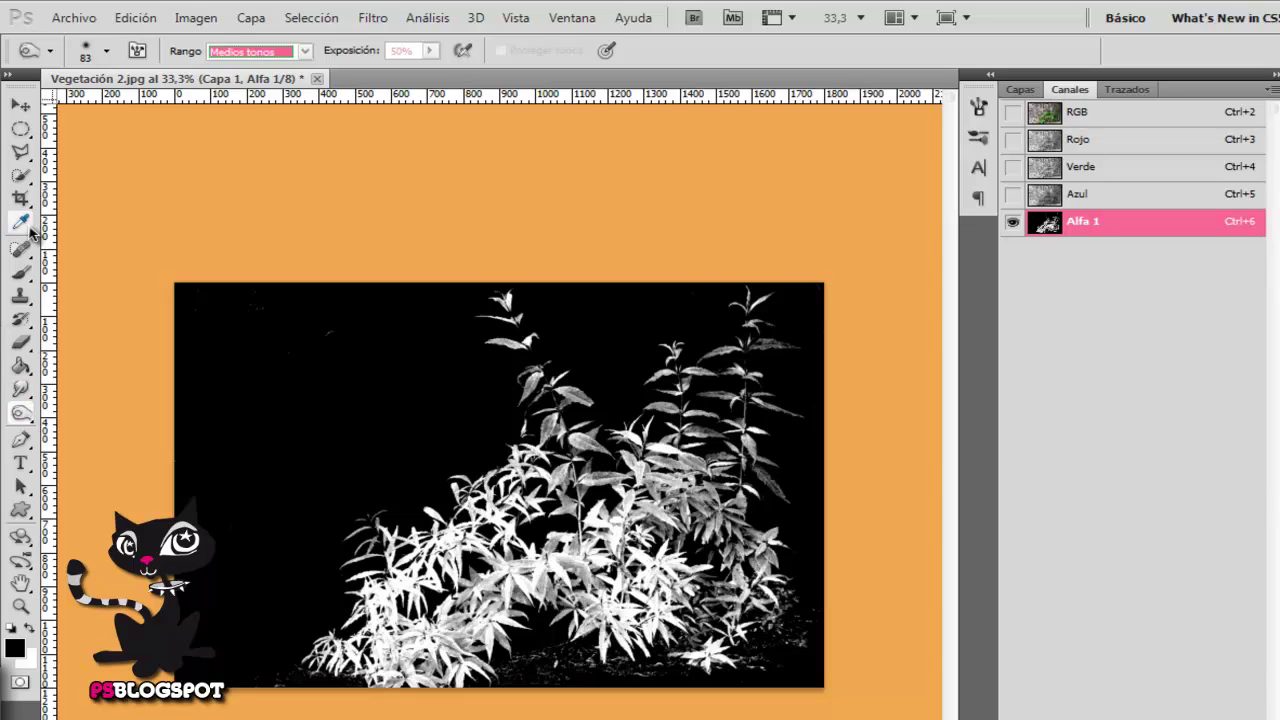
Step: Set up the Brush tool with a hard round tip of 58 px and 90% hardness
left_click(24, 272)
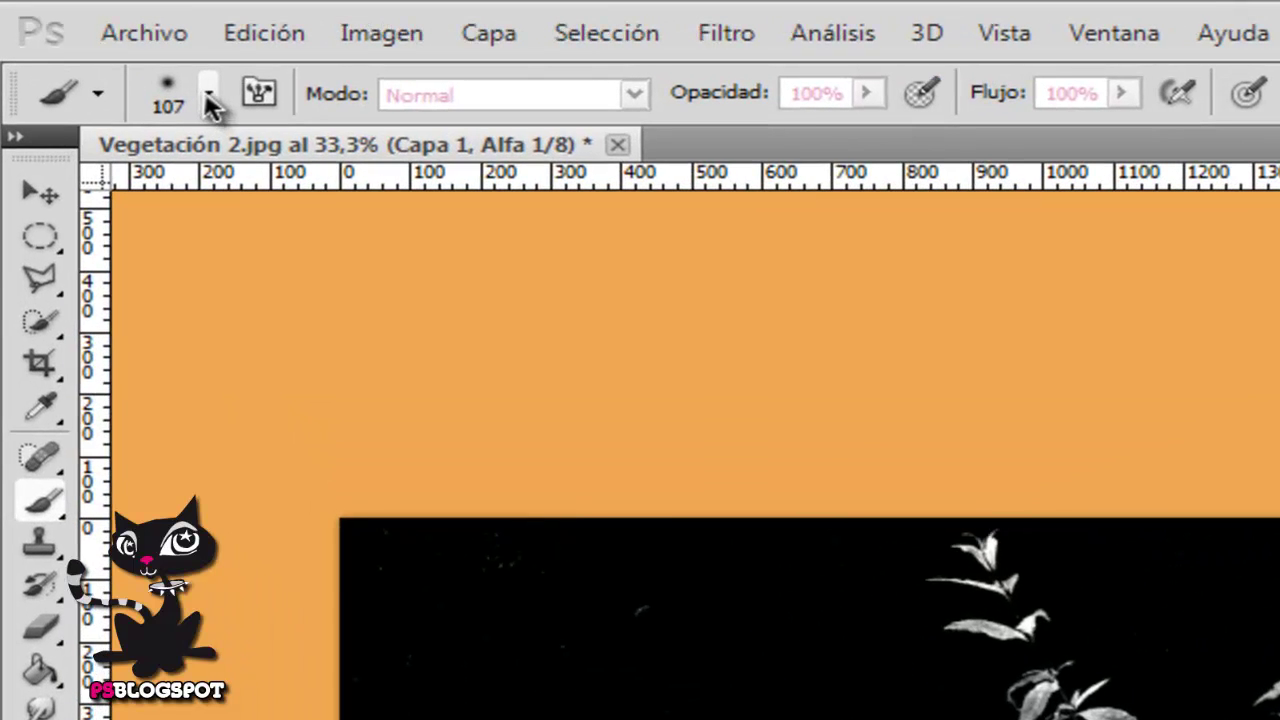
left_click(208, 97)
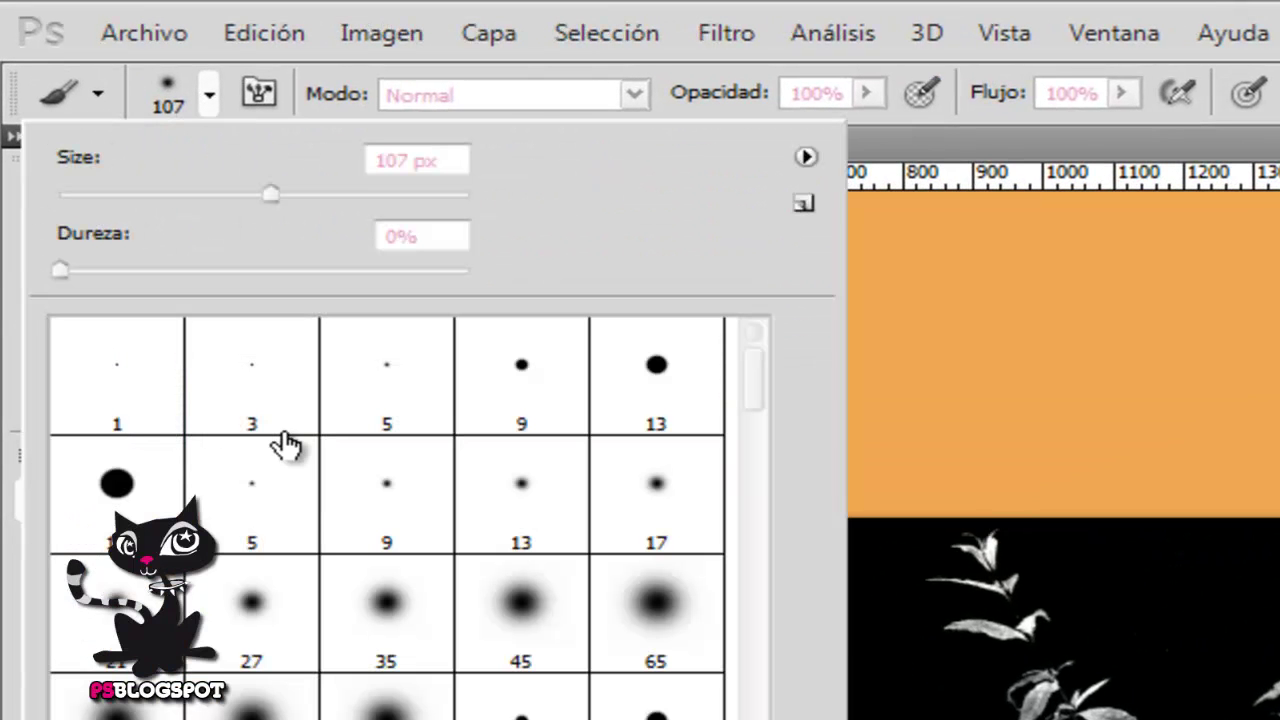
left_click(658, 382)
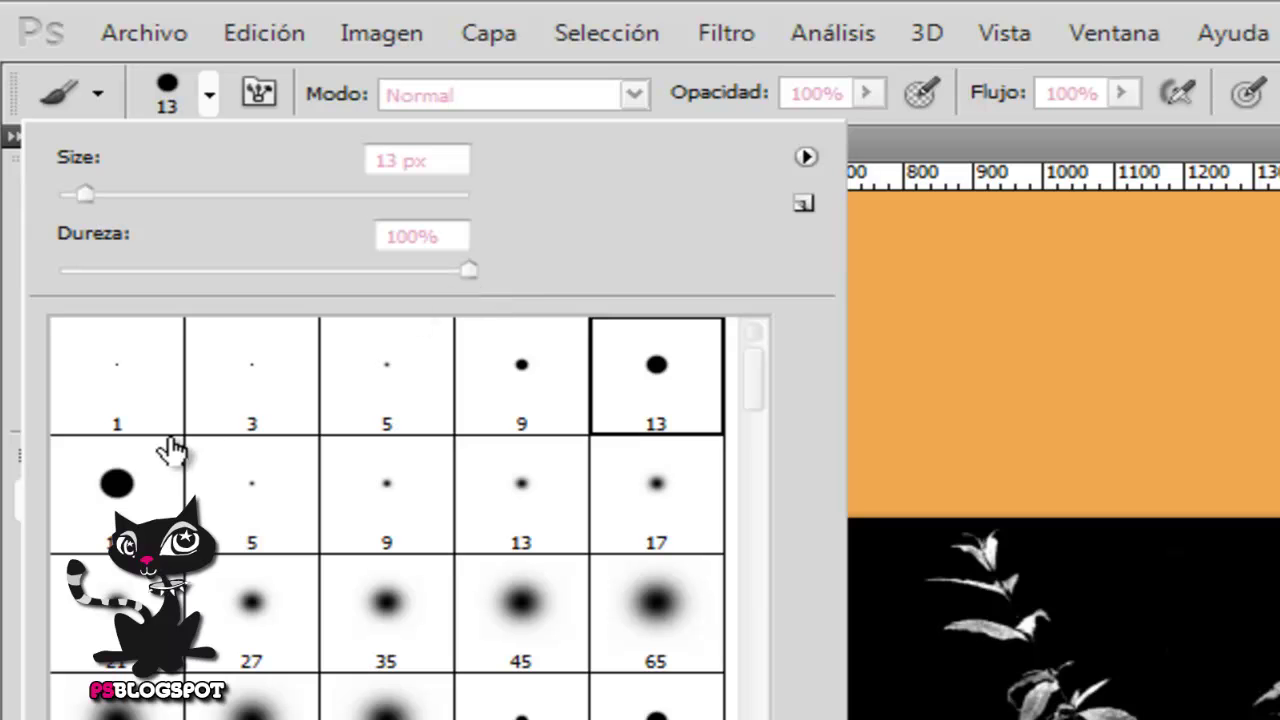
left_click_drag(84, 195, 176, 195)
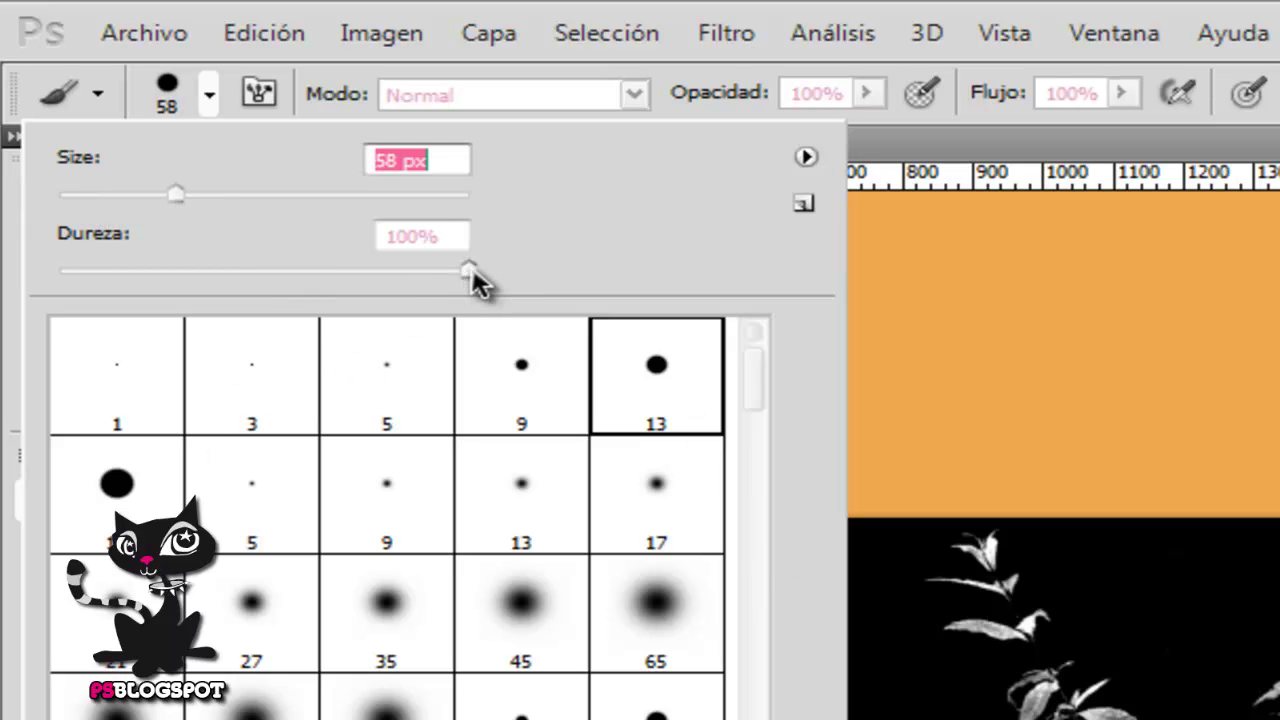
left_click_drag(469, 267, 429, 276)
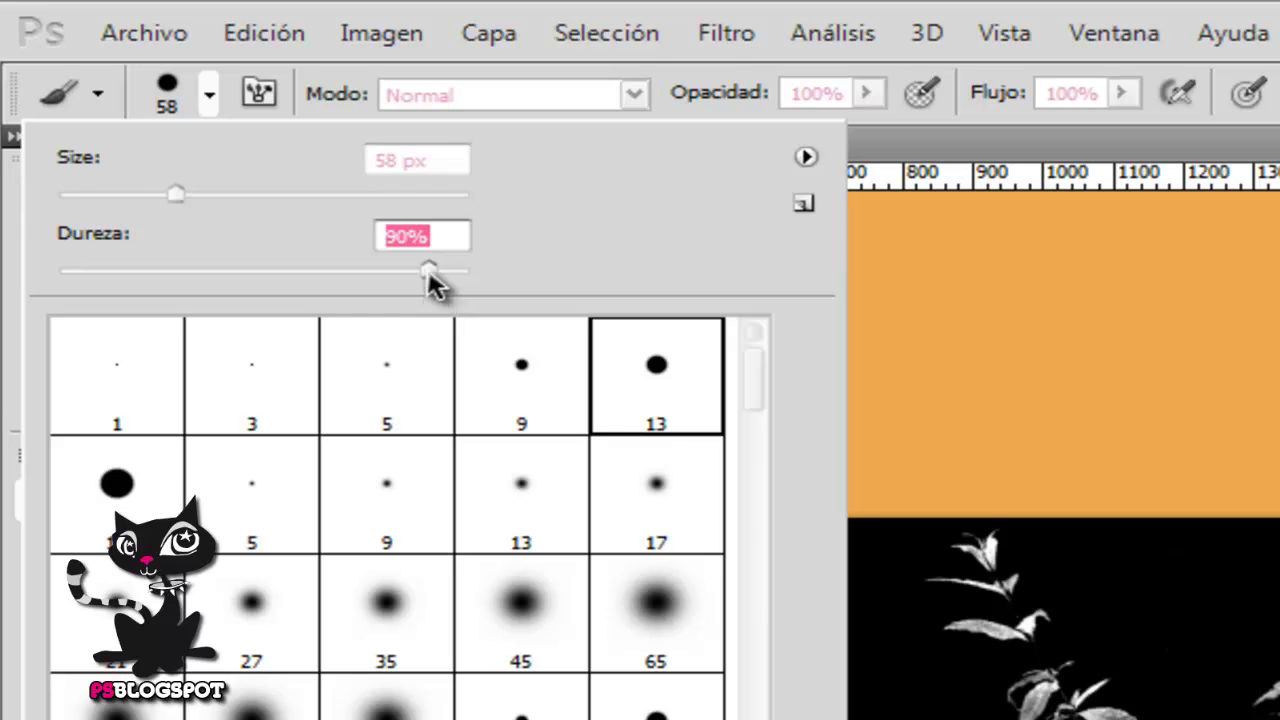
left_click(212, 92)
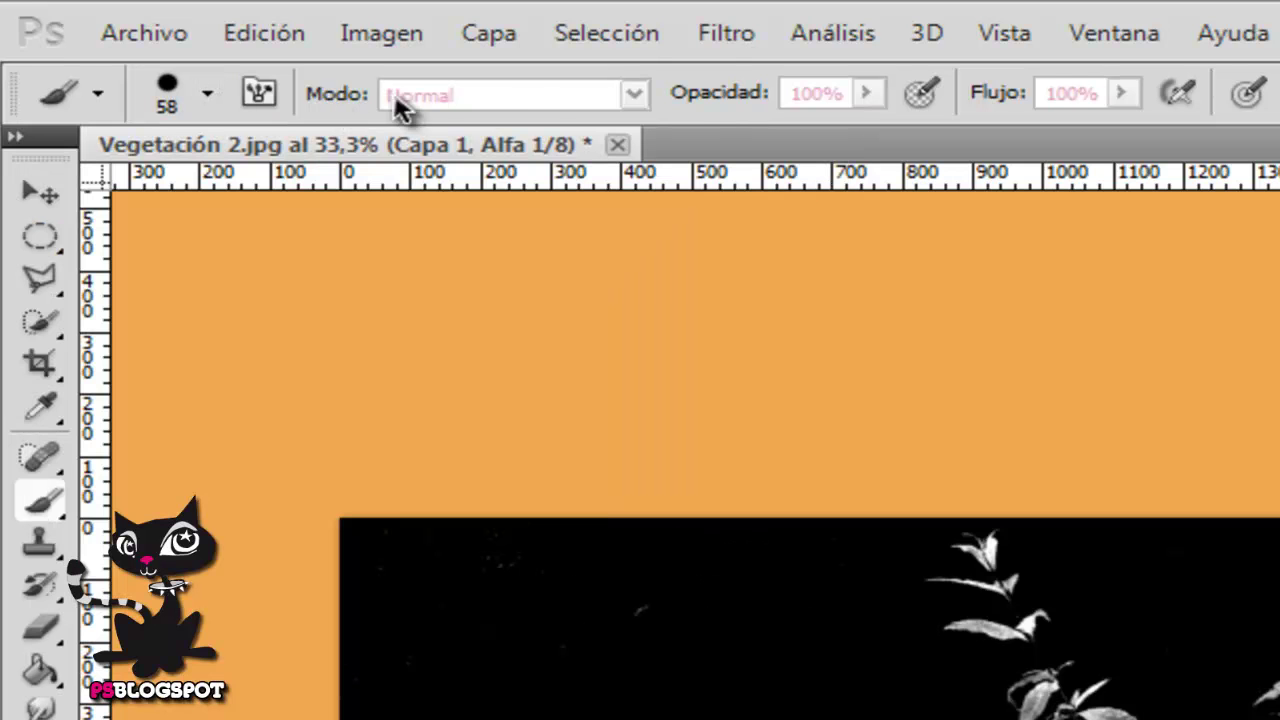
Step: Set the brush mode to Superponer and paint black over the stray grey specks in the Alfa 1 background beside the plant
left_click(634, 96)
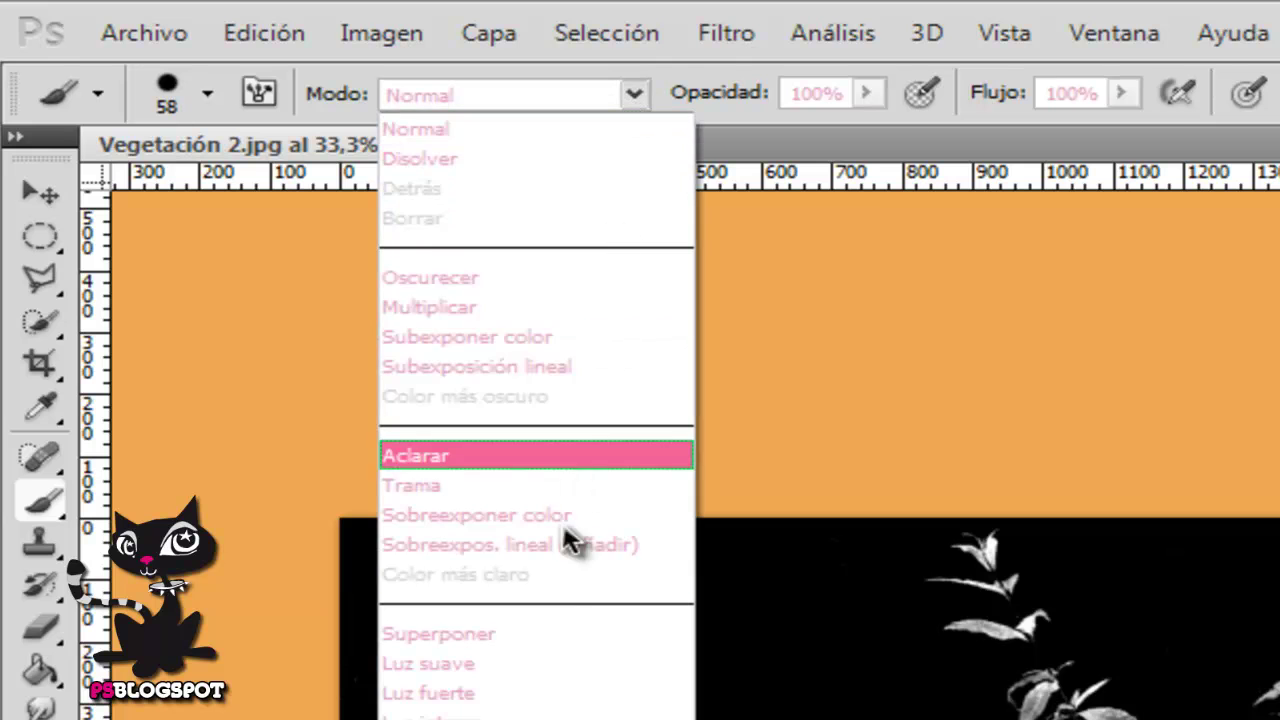
left_click(527, 634)
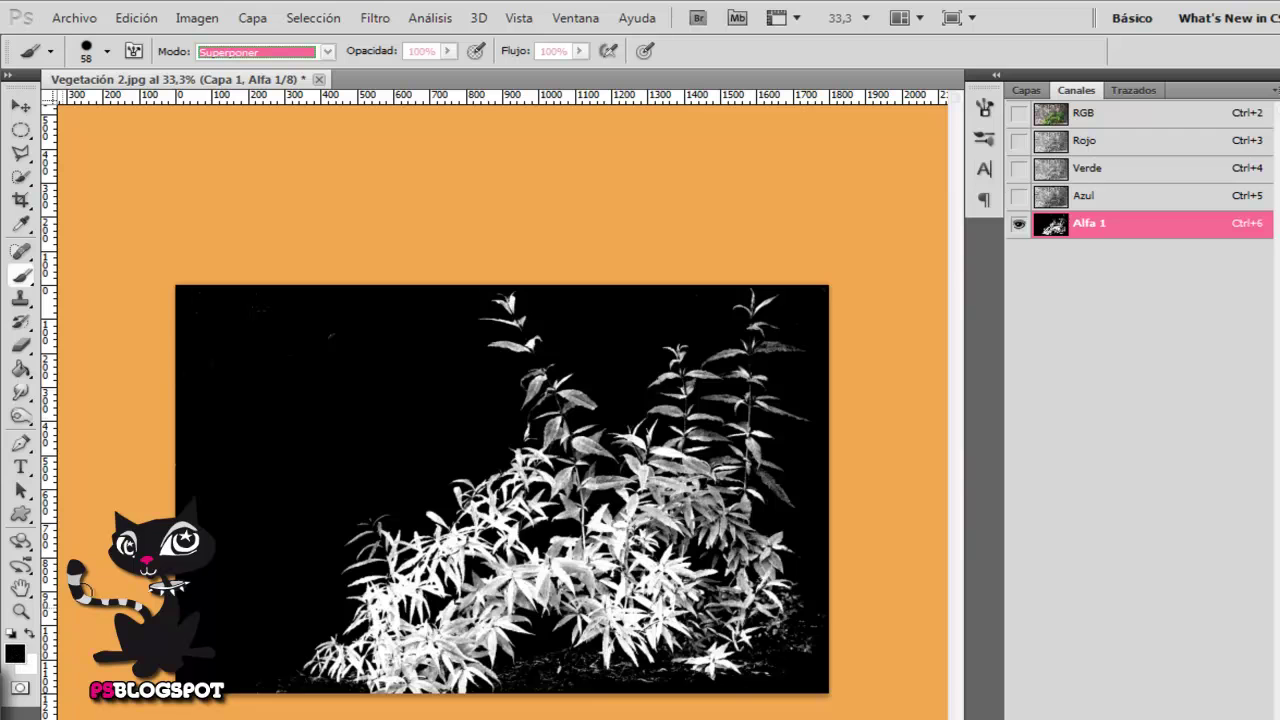
left_click_drag(349, 327, 249, 384)
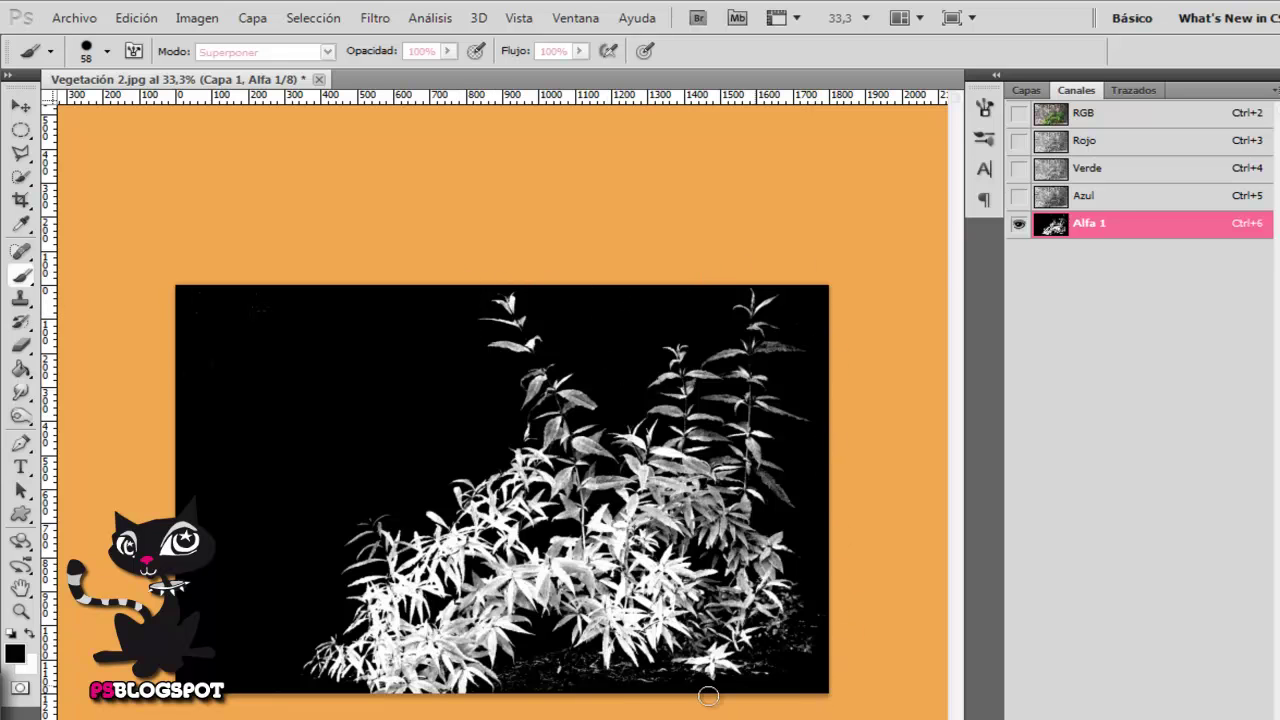
Step: Paint the plant's grey leaves white in Alfa 1, enlarging the brush to 340 px, and switch the foreground colour back to black
left_click(28, 634)
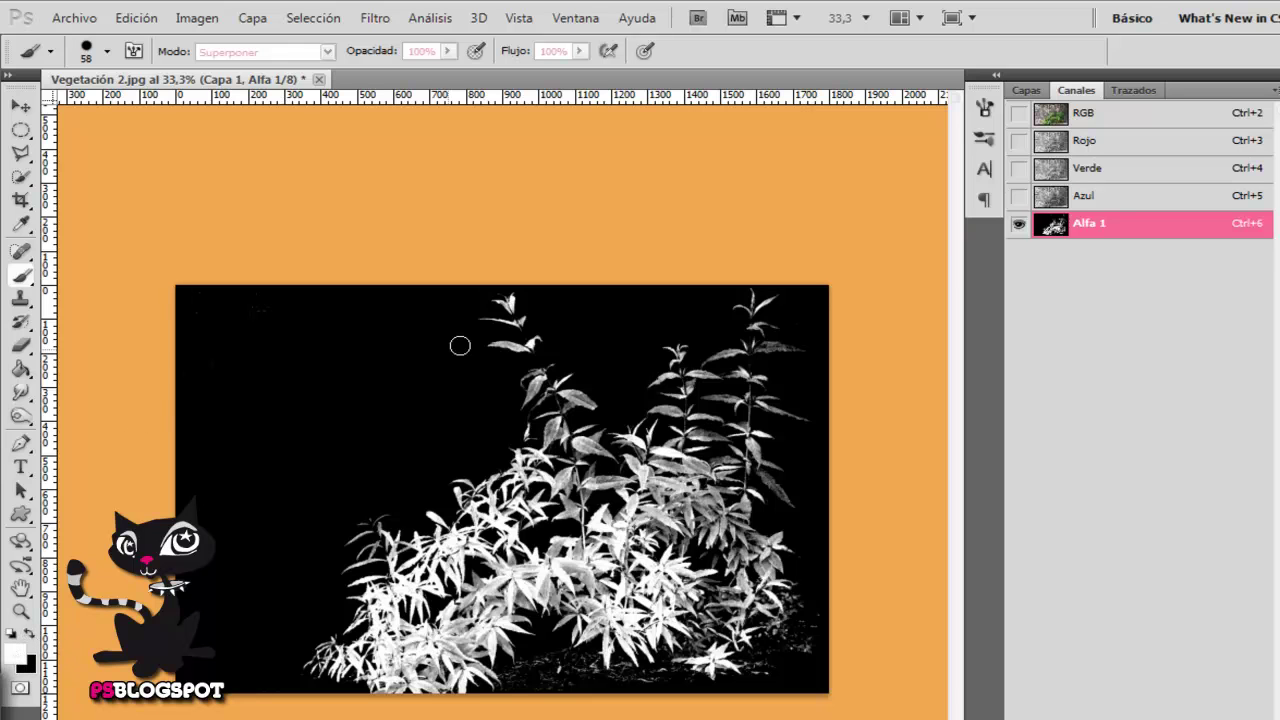
mouse_move(505, 300)
left_mouse_down()
mouse_move(506, 335)
mouse_move(490, 346)
mouse_move(544, 373)
mouse_move(518, 414)
mouse_move(570, 412)
mouse_move(552, 450)
mouse_move(606, 440)
mouse_move(621, 472)
left_mouse_up()
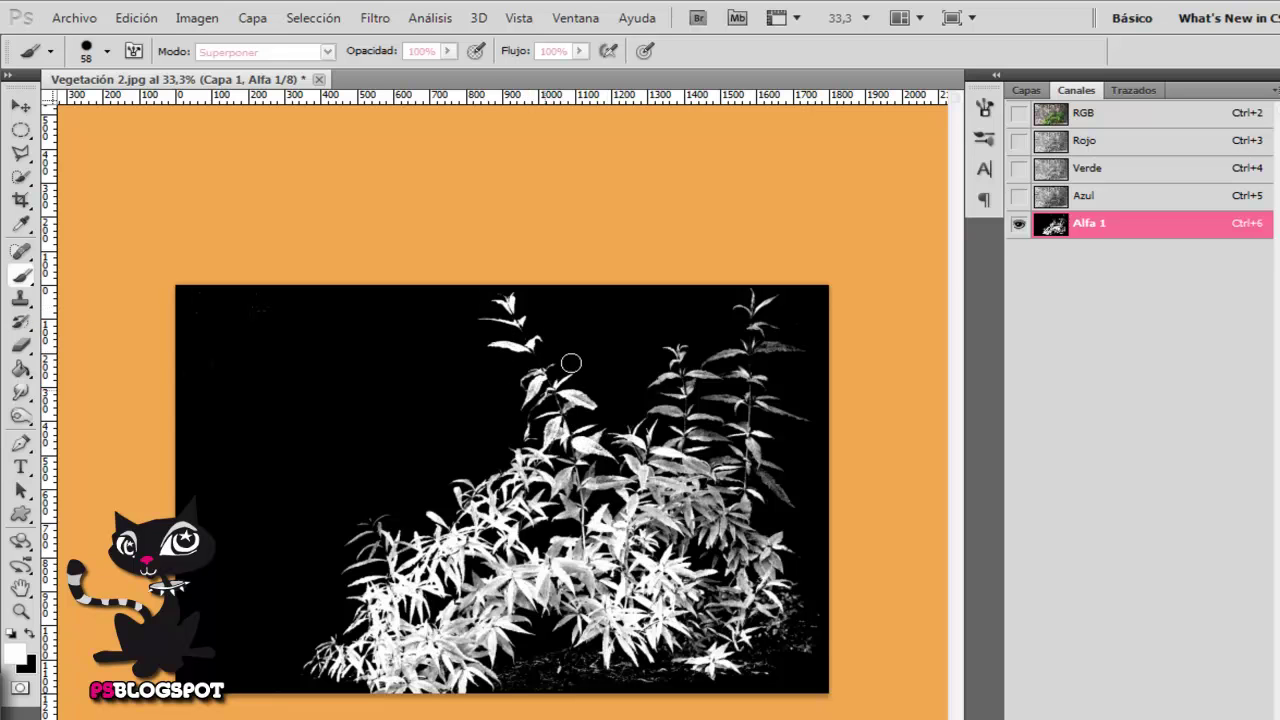
mouse_move(660, 370)
left_mouse_down()
mouse_move(679, 420)
mouse_move(763, 381)
mouse_move(755, 430)
mouse_move(748, 398)
mouse_move(742, 462)
mouse_move(553, 555)
left_mouse_up()
right_click(528, 537, "alt")
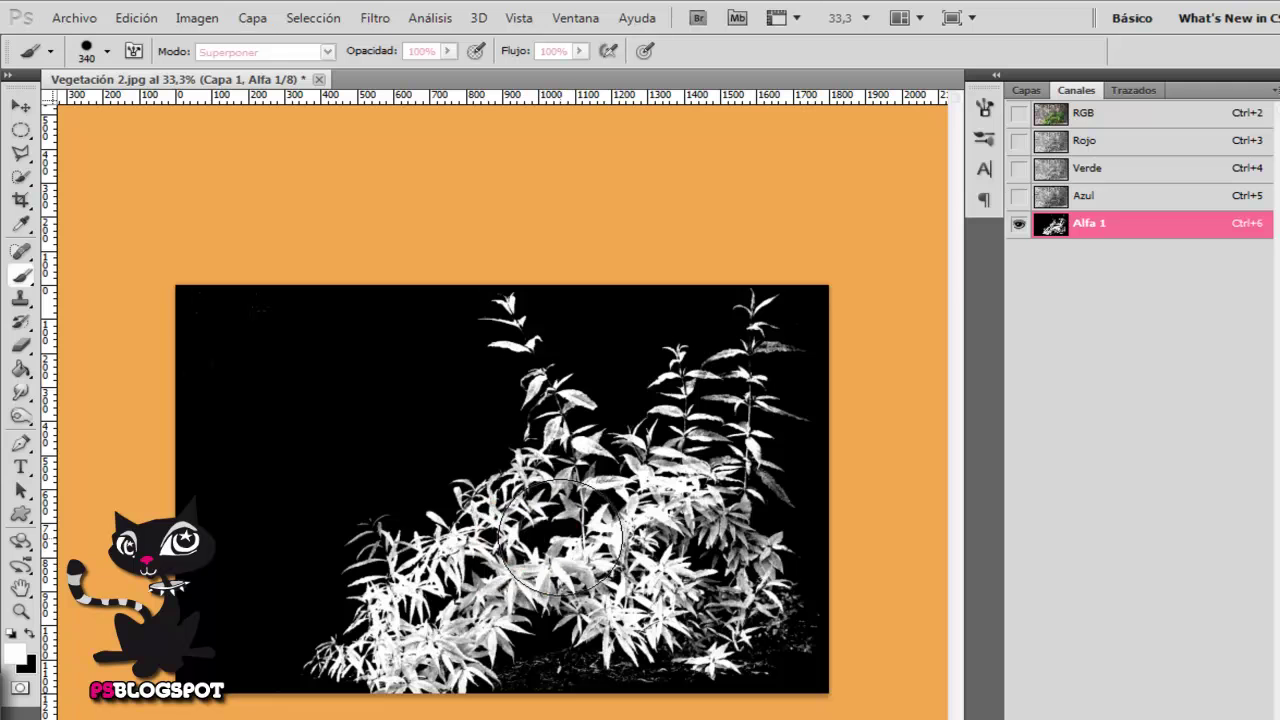
mouse_move(408, 580)
left_mouse_down()
mouse_move(293, 660)
mouse_move(818, 612)
mouse_move(636, 660)
mouse_move(713, 443)
mouse_move(724, 292)
mouse_move(770, 540)
left_mouse_up()
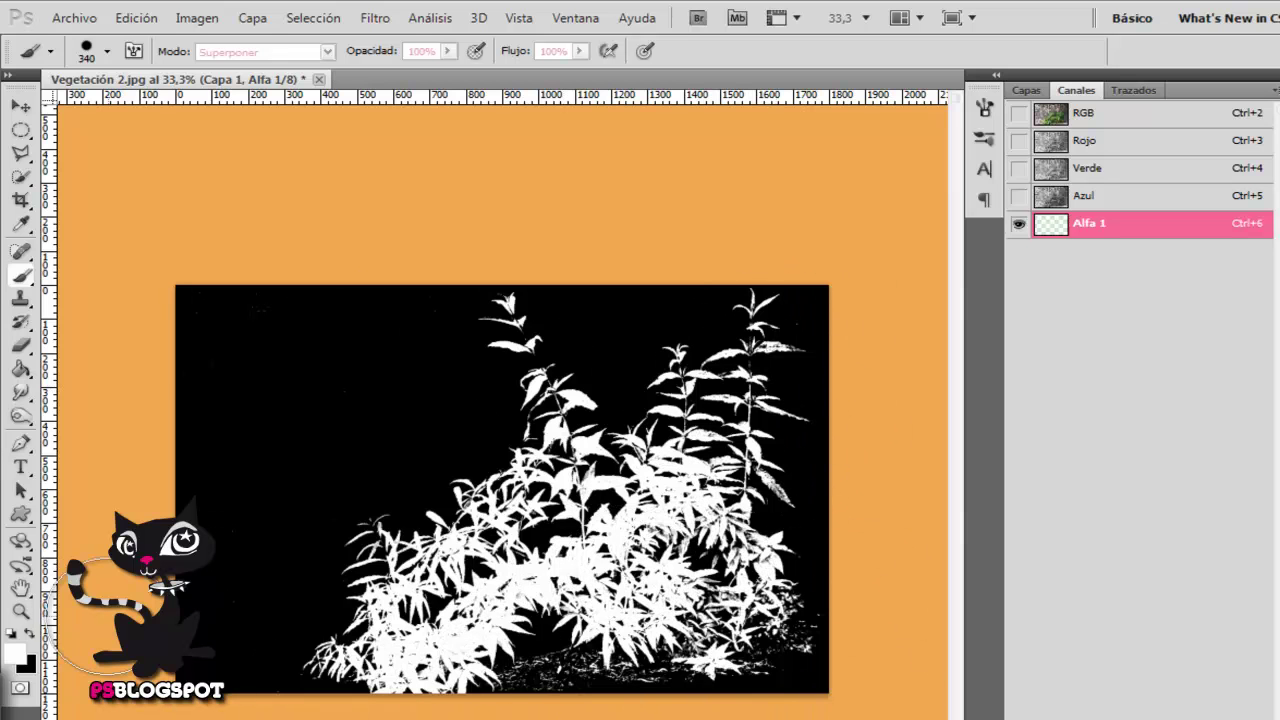
left_click(31, 637)
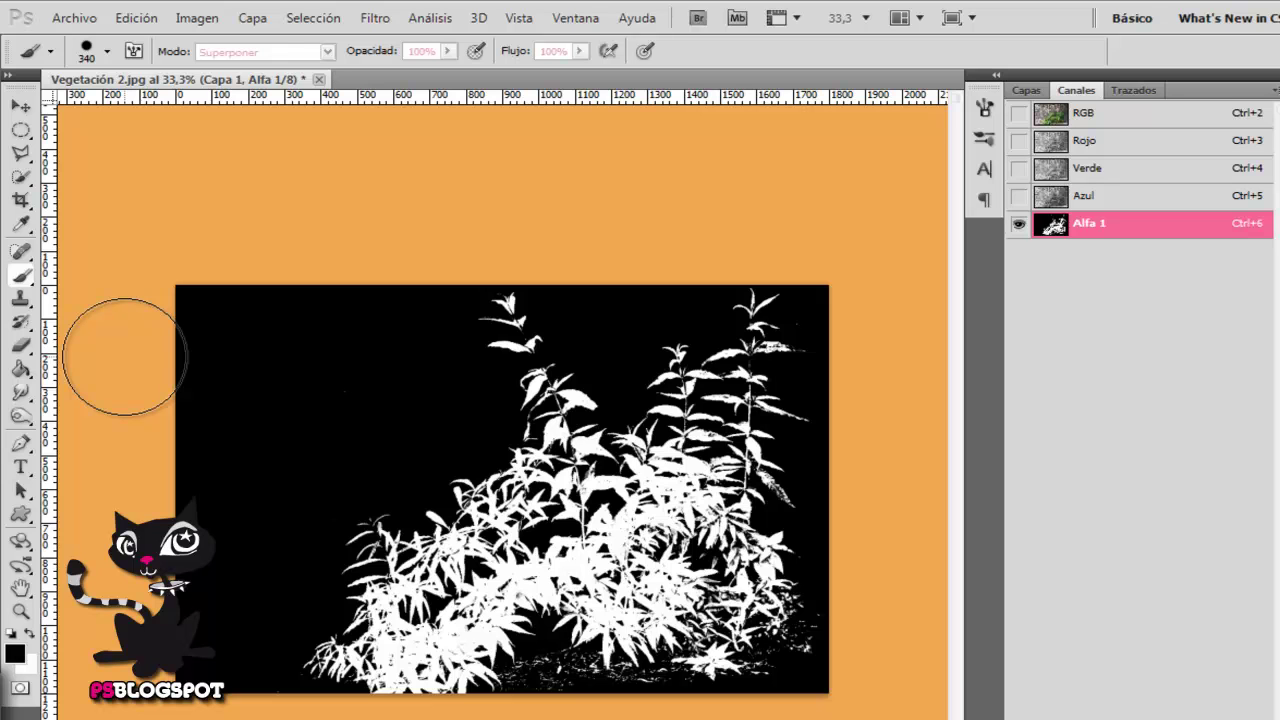
Step: Return to the RGB composite and the layers, and load the Alfa 1 channel as a new selection
left_click(1095, 119)
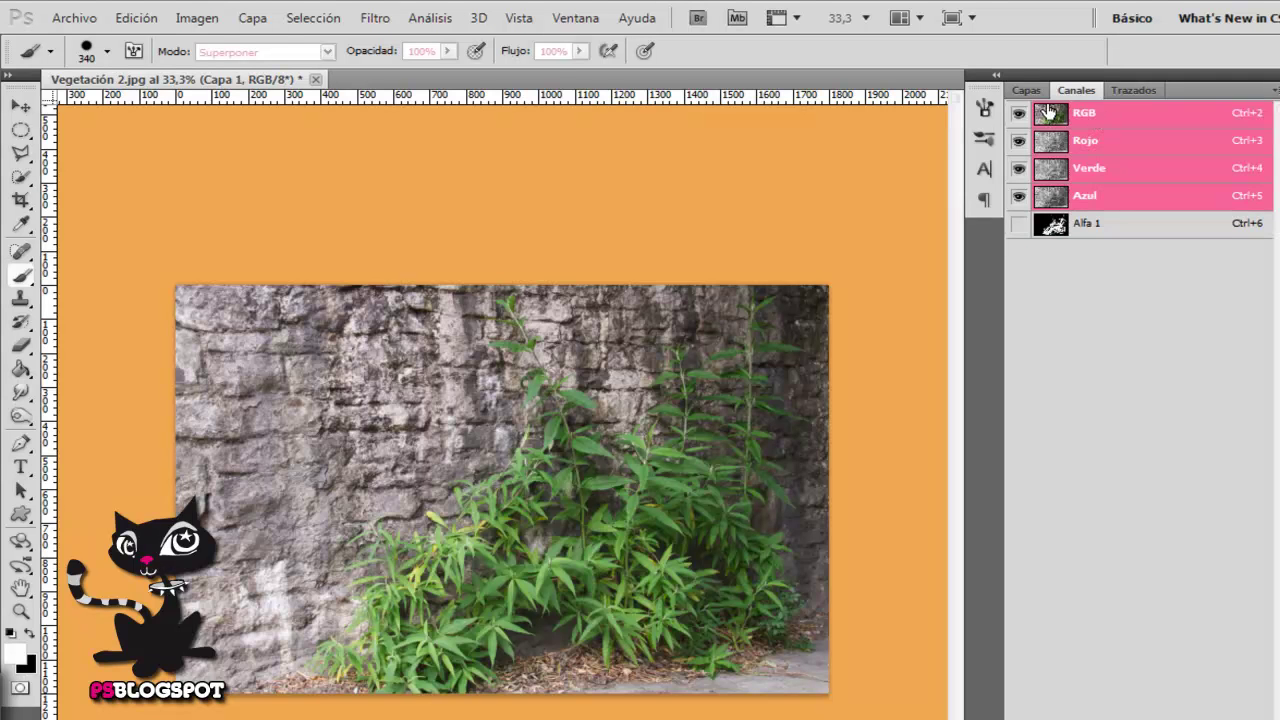
left_click(1027, 90)
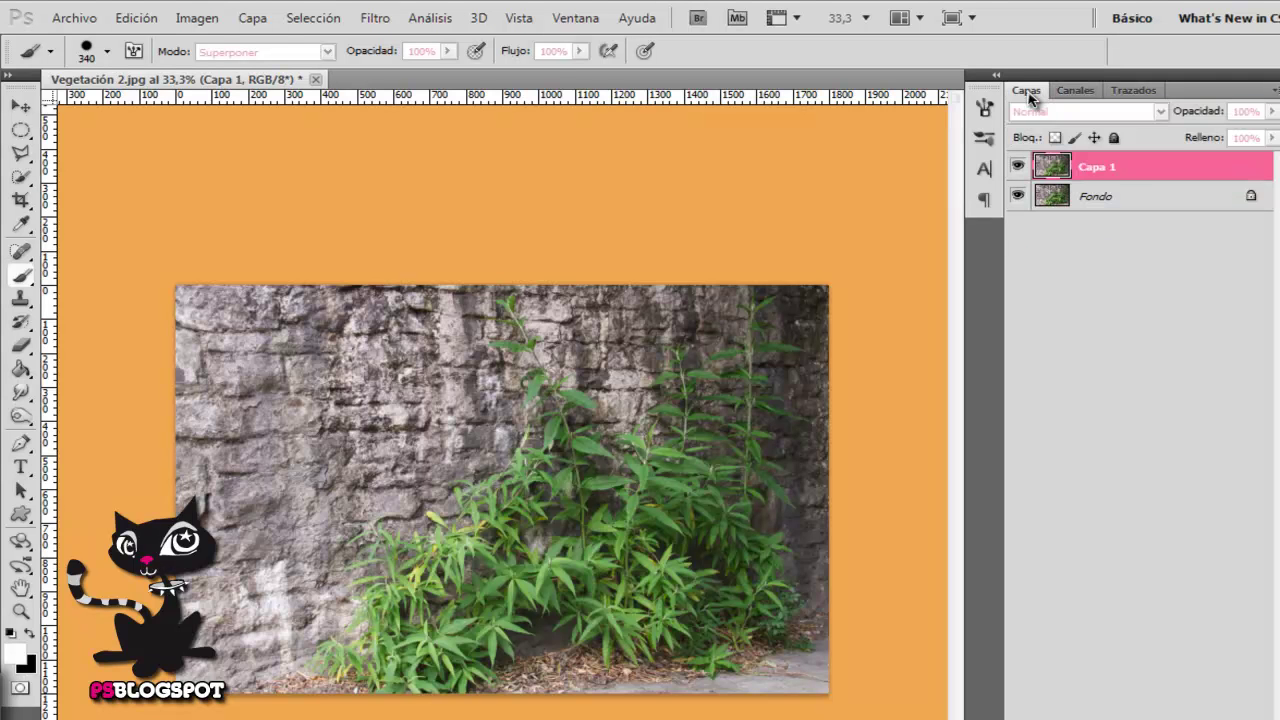
left_click(314, 18)
left_click(345, 377)
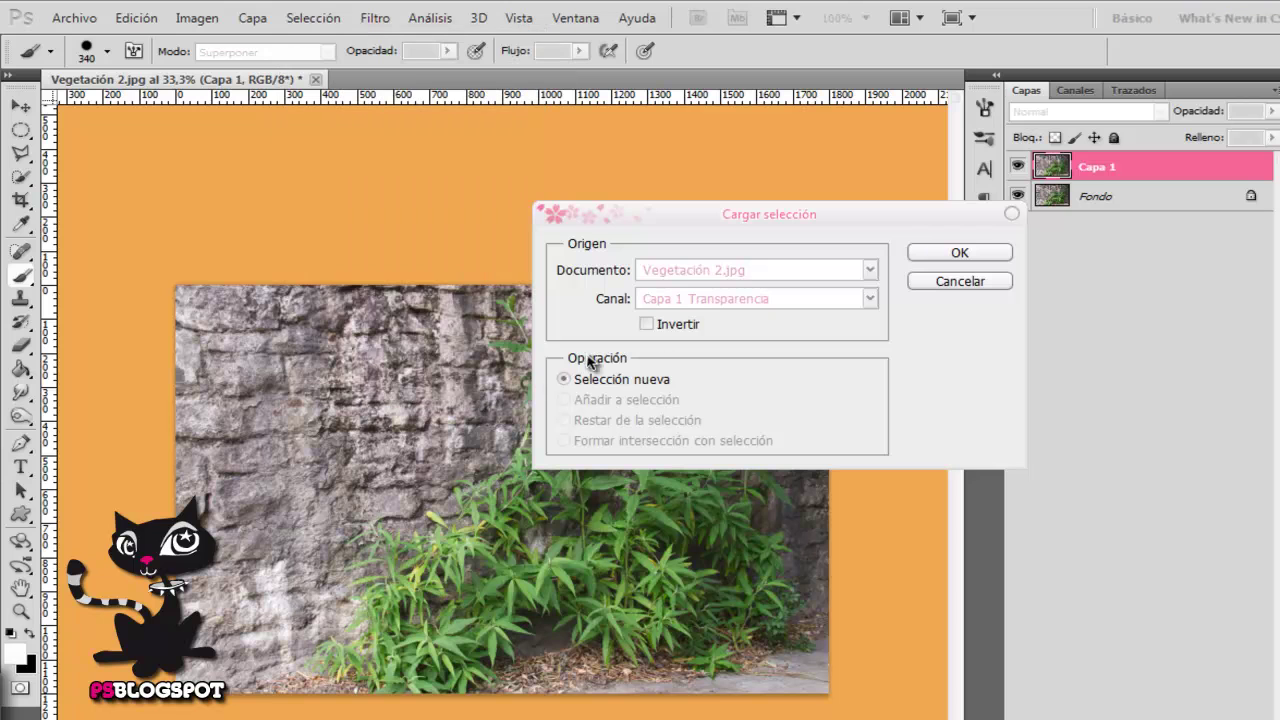
left_click(705, 300)
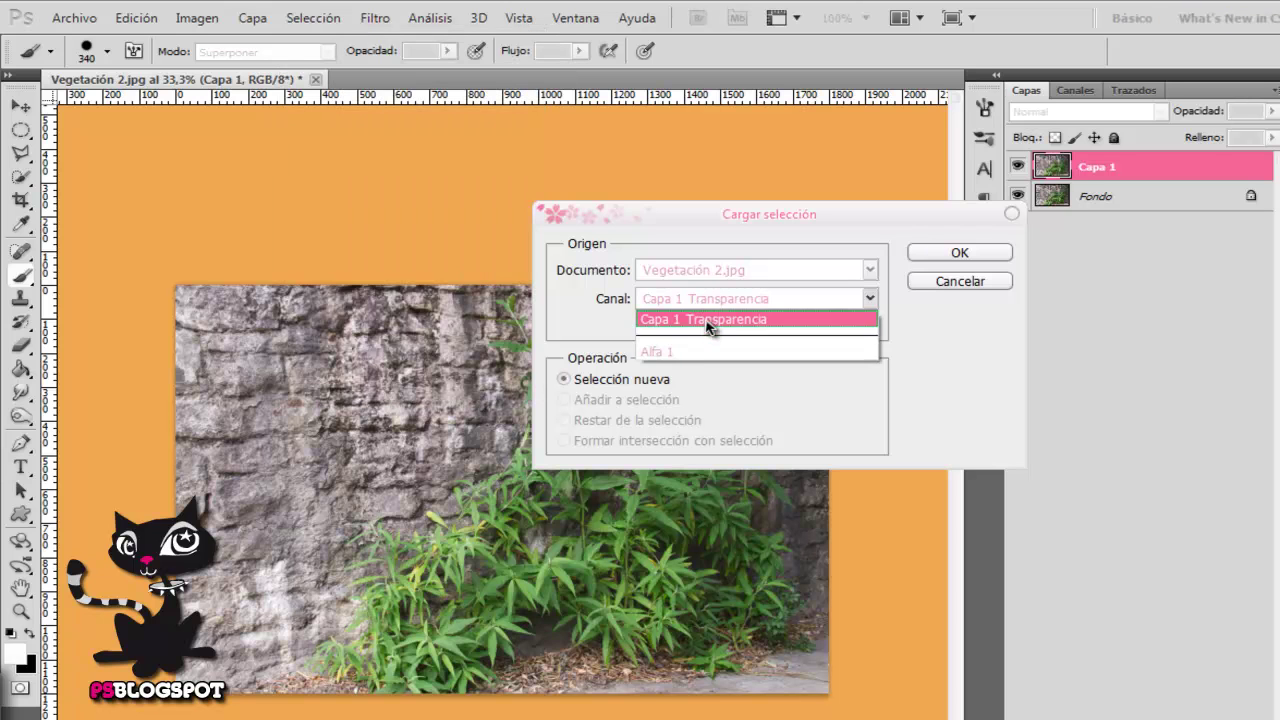
left_click(655, 352)
left_click(945, 262)
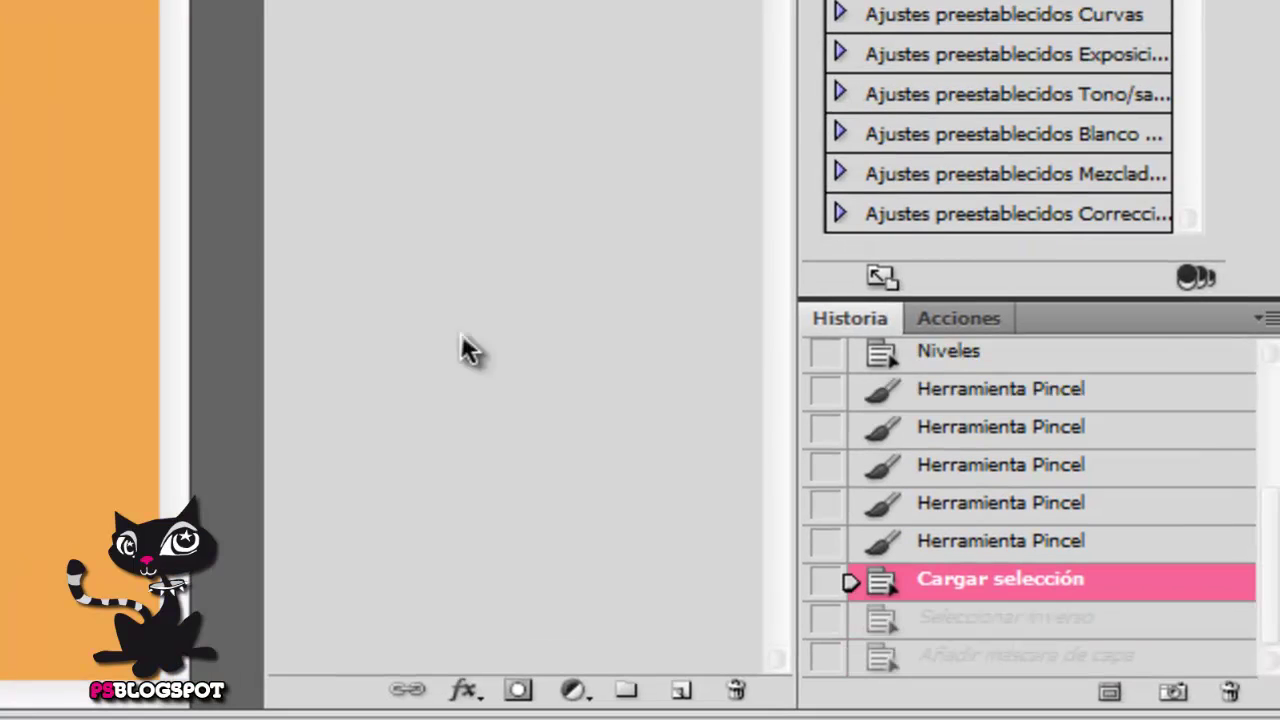
Step: Add a layer mask to Capa 1 from the selection and hide the Fondo layer
left_click(519, 692)
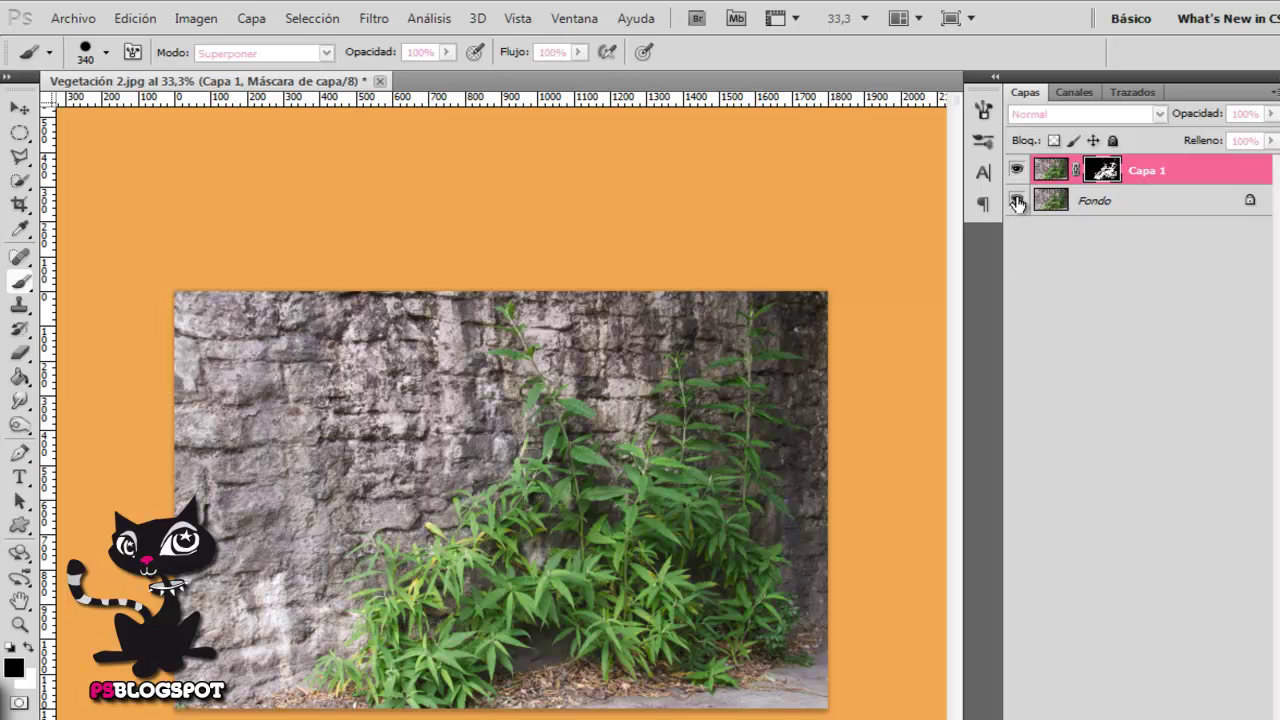
left_click(1017, 200)
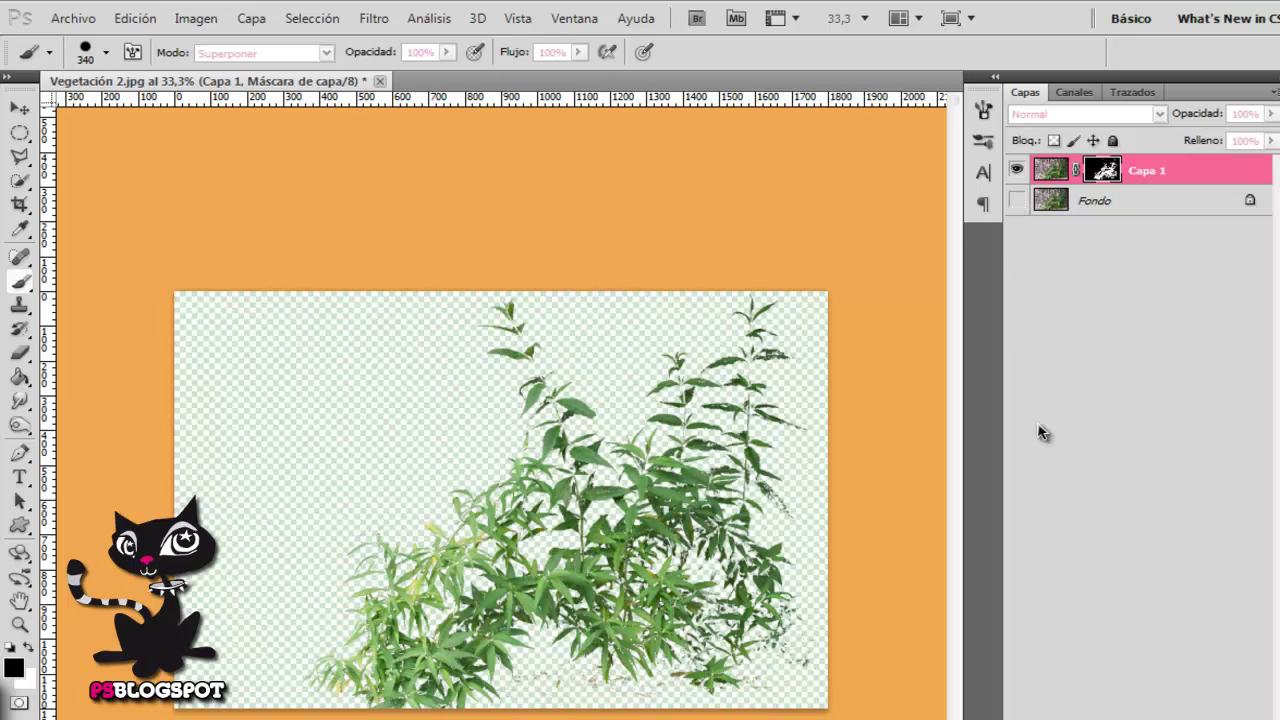